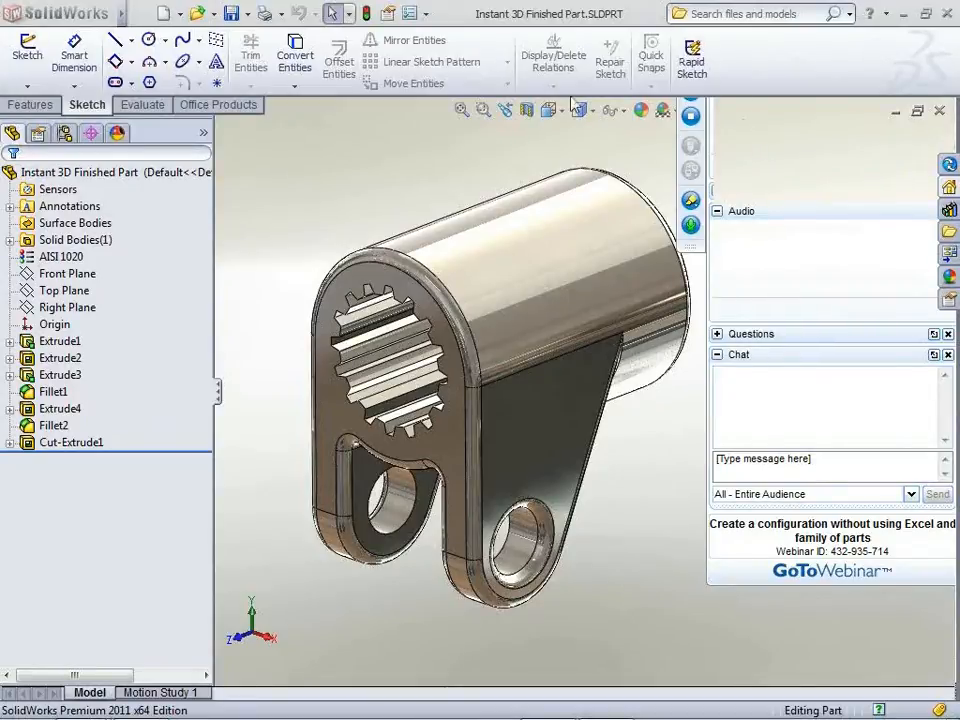
Check the part's existing configurations and return to the feature list.
middle_click_drag(619, 280, 722, 298)
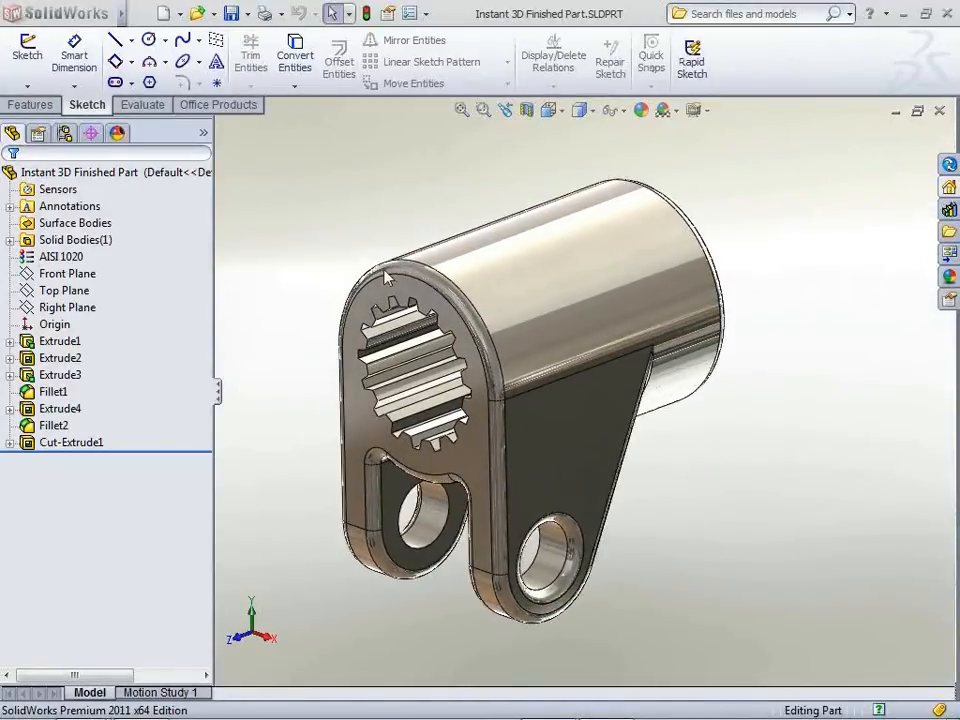
left_click(64, 133)
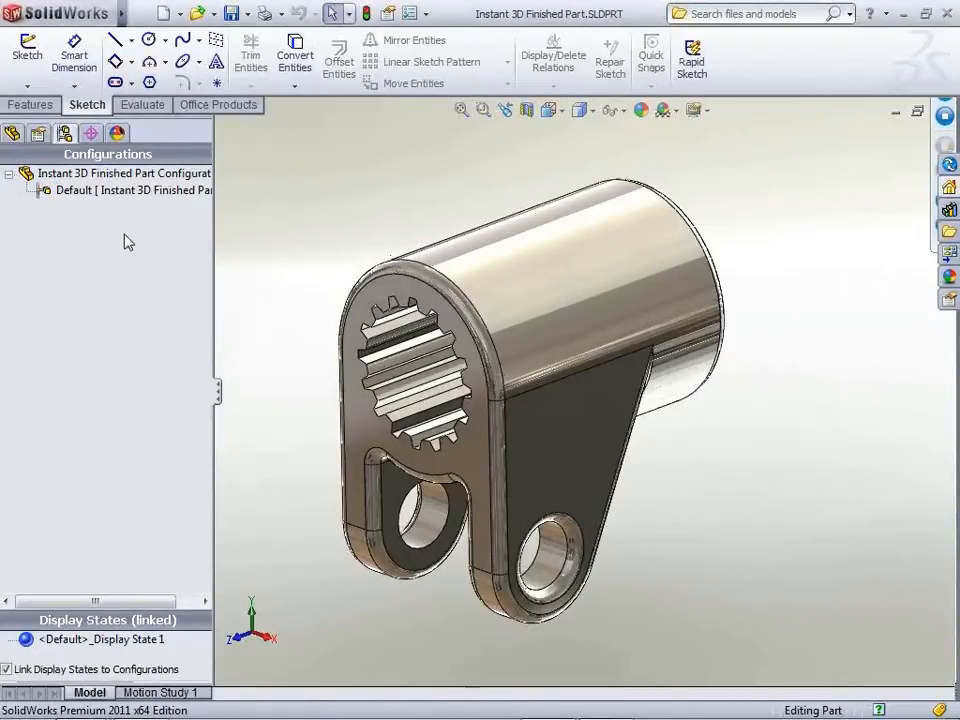
left_click(12, 133)
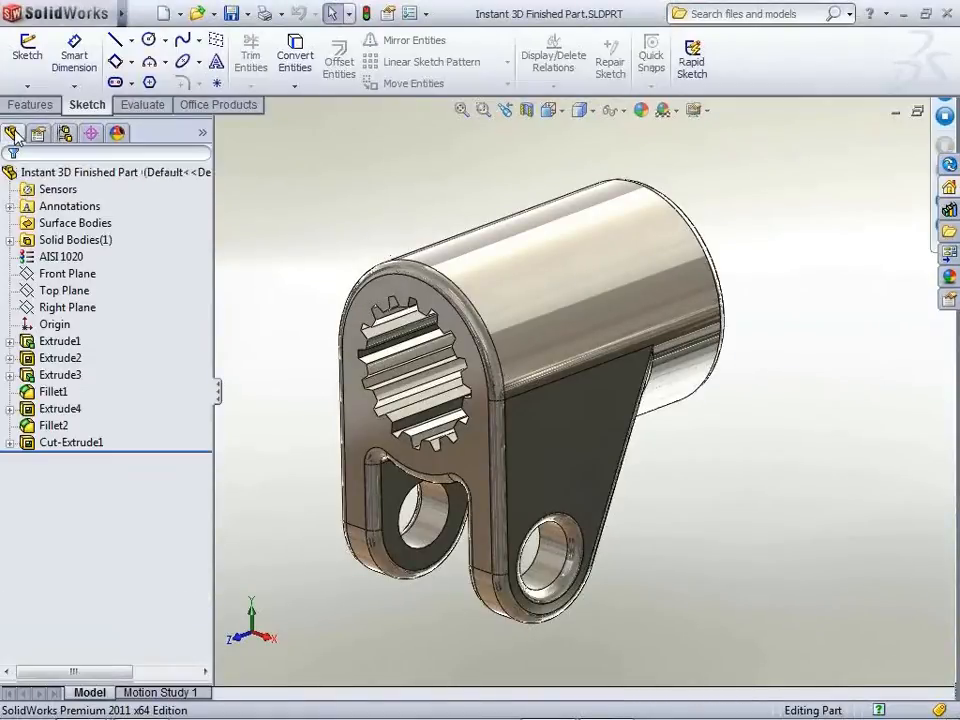
Open the configuration table for Fillet1 and Fillet2 together.
left_click(62, 341)
left_click(54, 391)
left_click(50, 425, "ctrl")
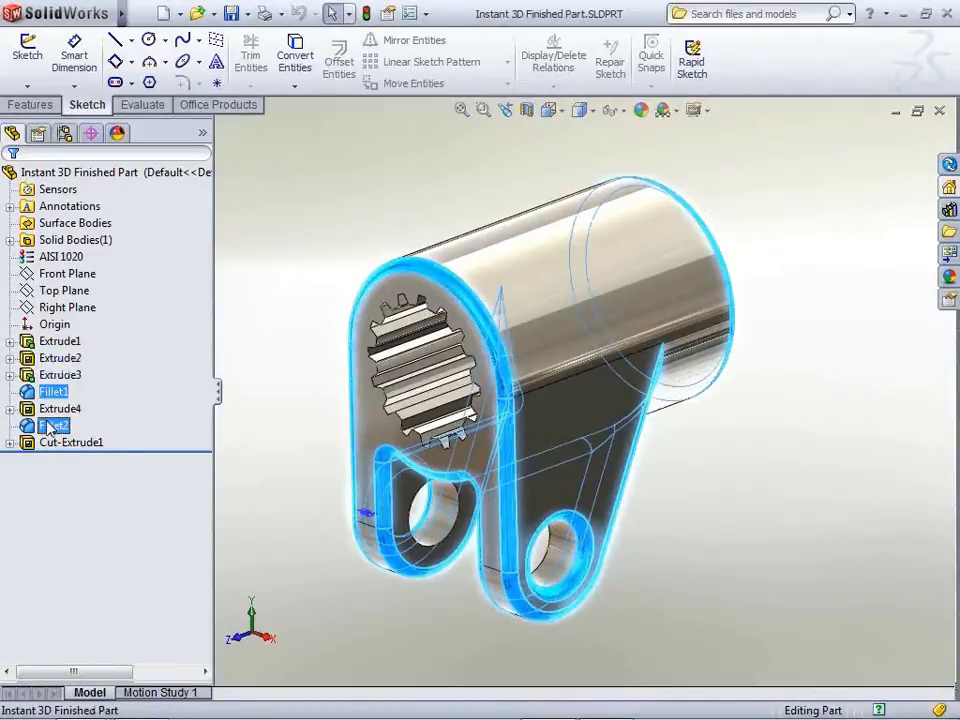
right_click(46, 388)
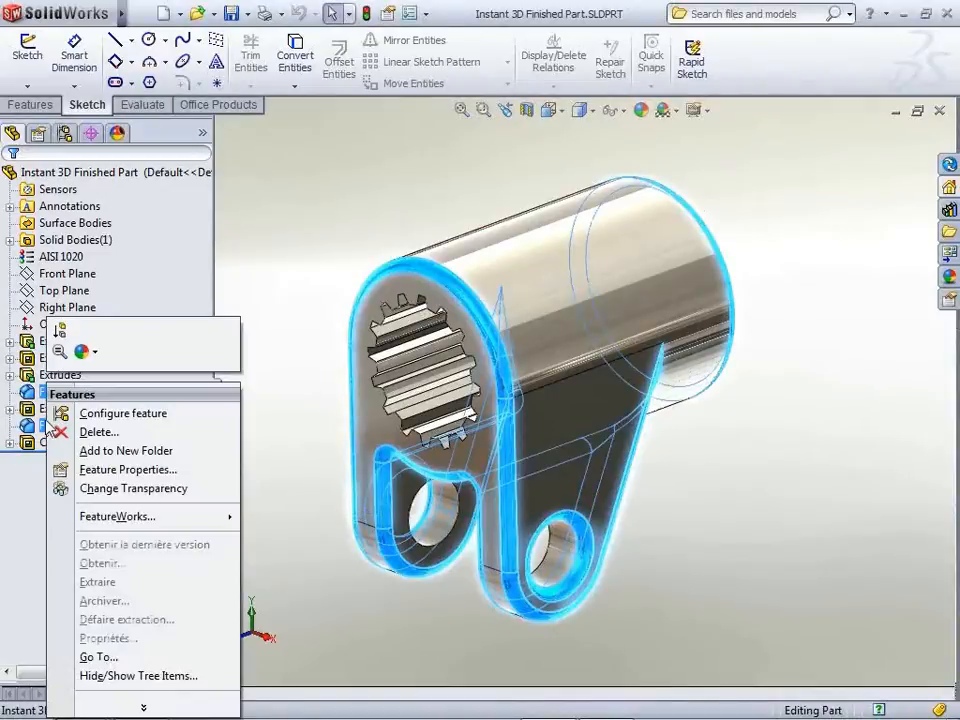
left_click(137, 414)
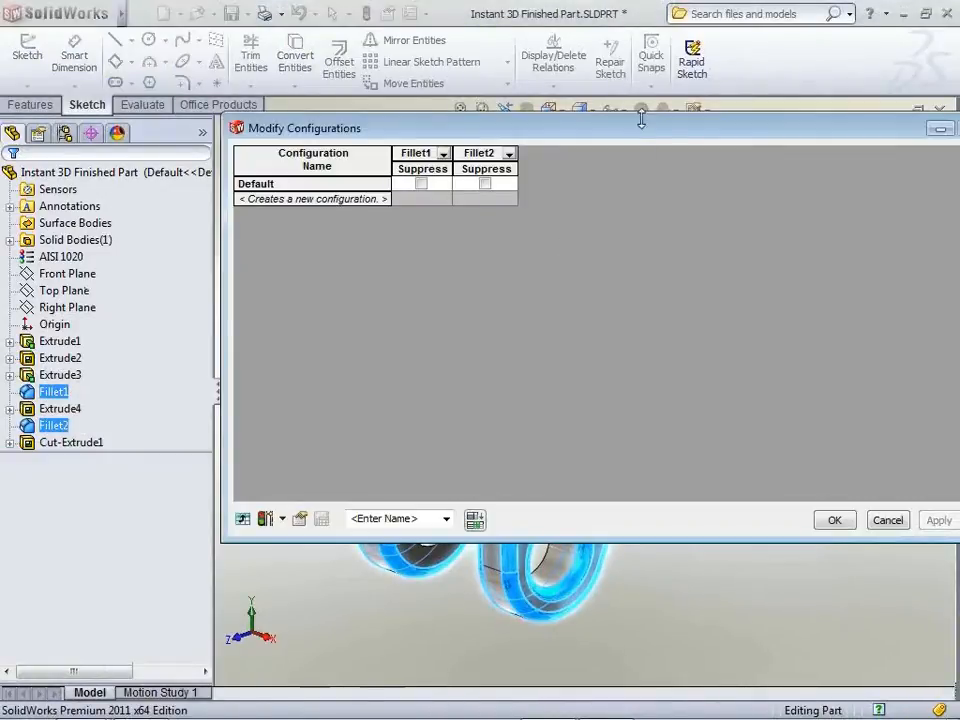
left_click_drag(645, 133, 483, 165)
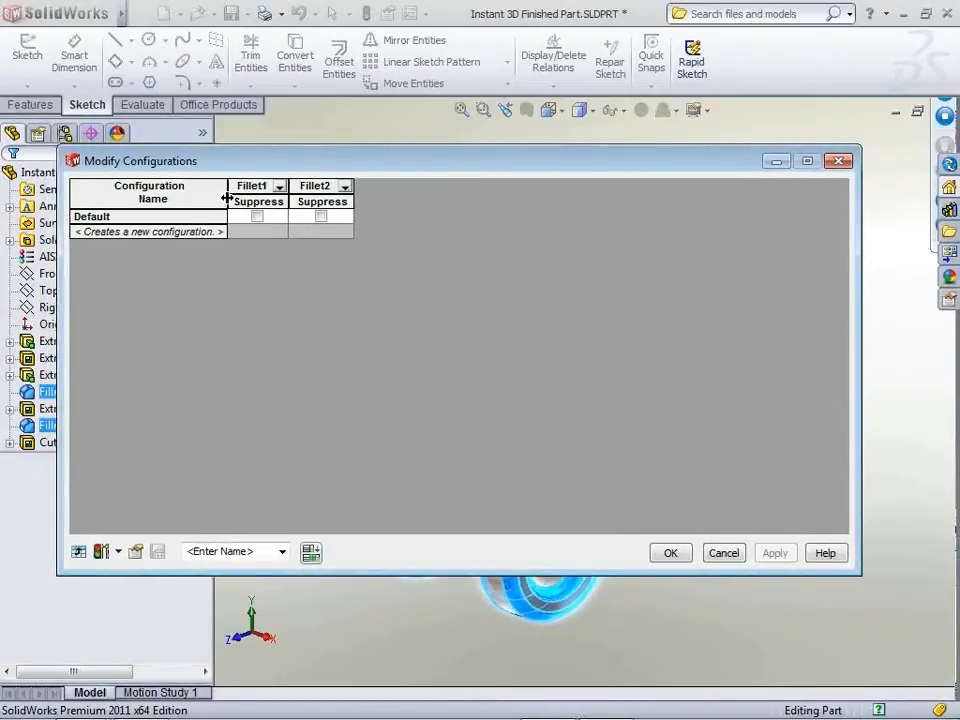
Create five new configurations named 1, 2, 3, 4 and 5 in the configuration table.
left_click(143, 232)
type("1")
key("Return")
type("2")
key("Return")
type("3")
key("Return")
type("4")
key("Return")
type("5")
key("Return")
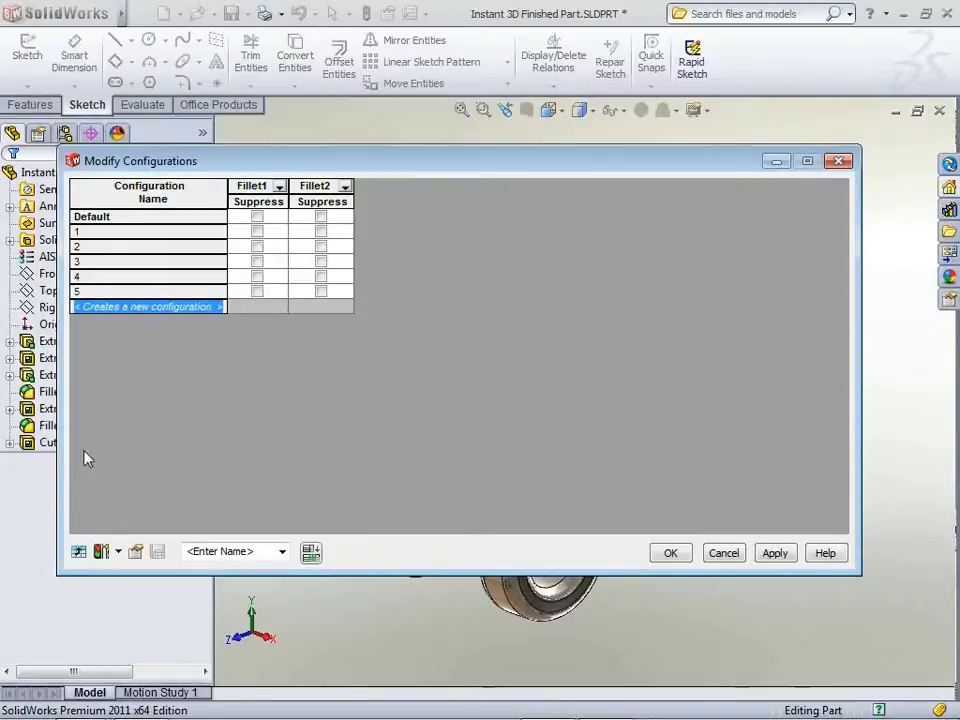
Add the D1 radius dimension of both Fillet1 and Fillet2 to the configuration table.
left_click(78, 552)
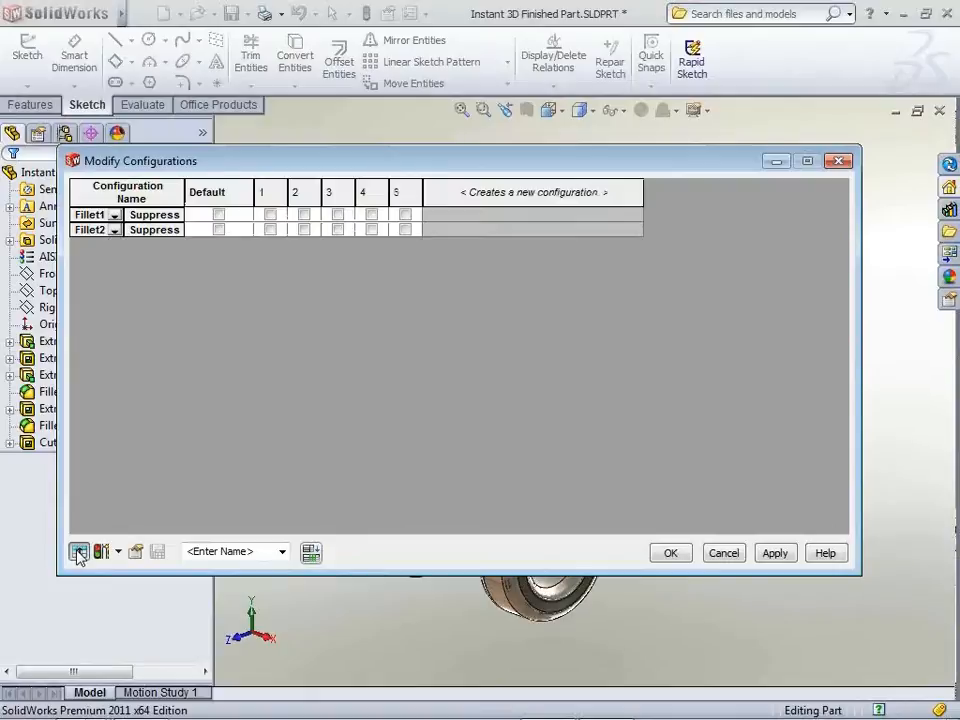
left_click(78, 552)
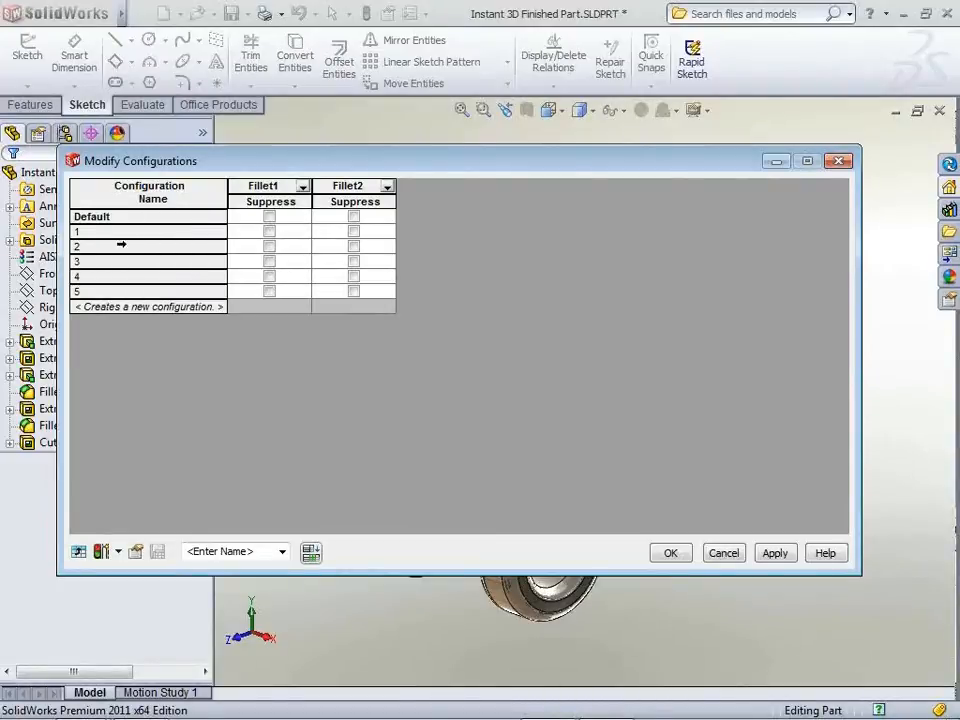
left_click(303, 187)
left_click(321, 202)
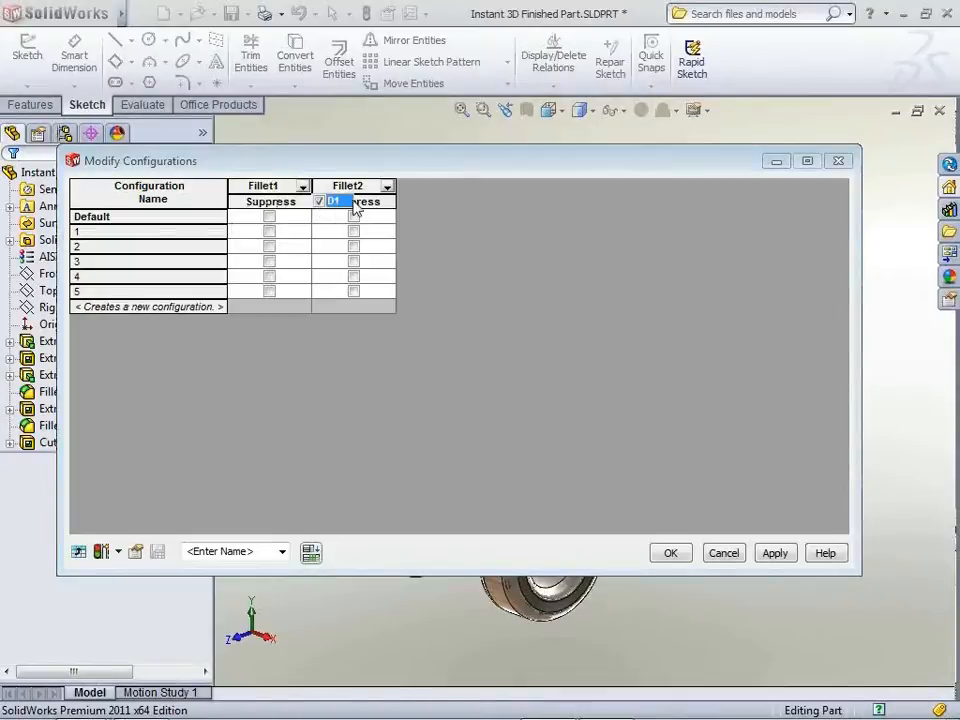
left_click(391, 199)
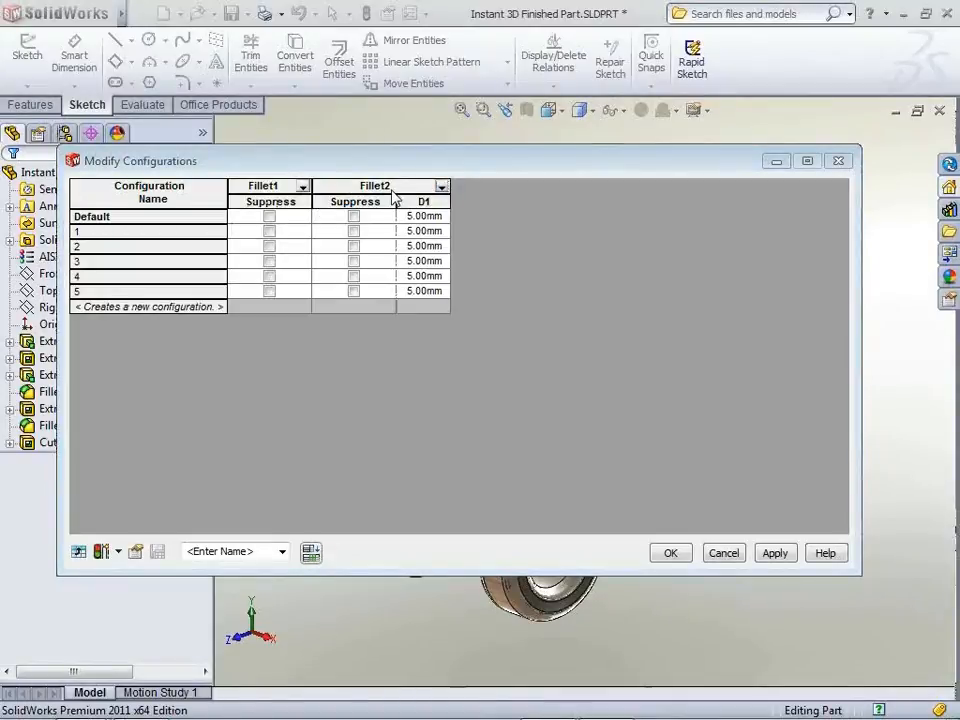
left_click(303, 187)
left_click(320, 201)
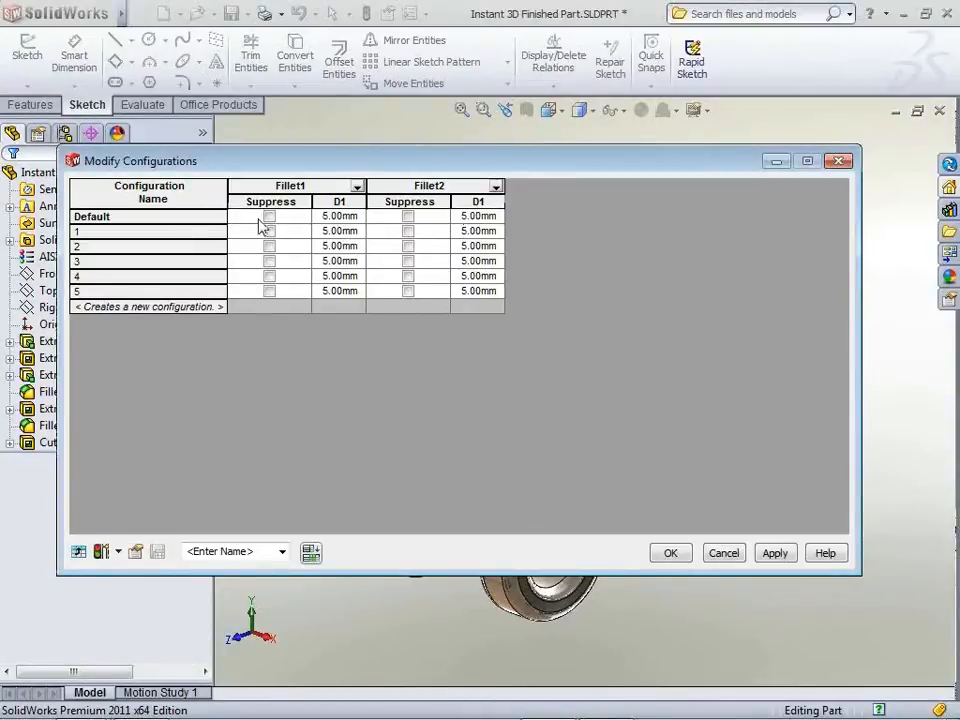
Set Fillet1's D1 to 5.25 mm in configuration 1 and fill the series down to 6.25 mm in configuration 5.
left_click(340, 231)
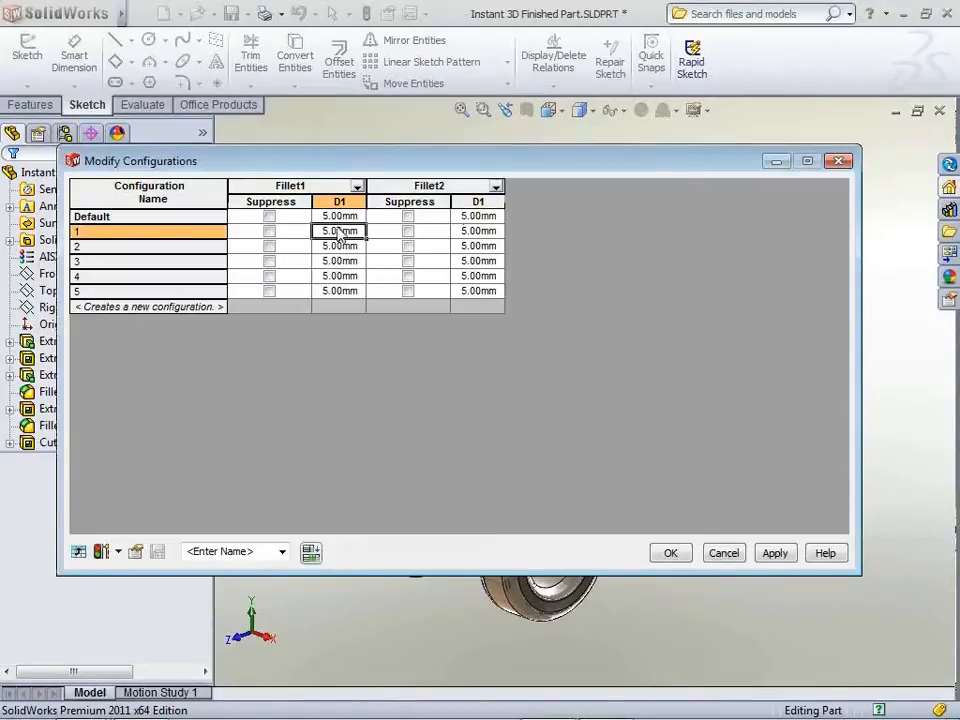
type("3.25")
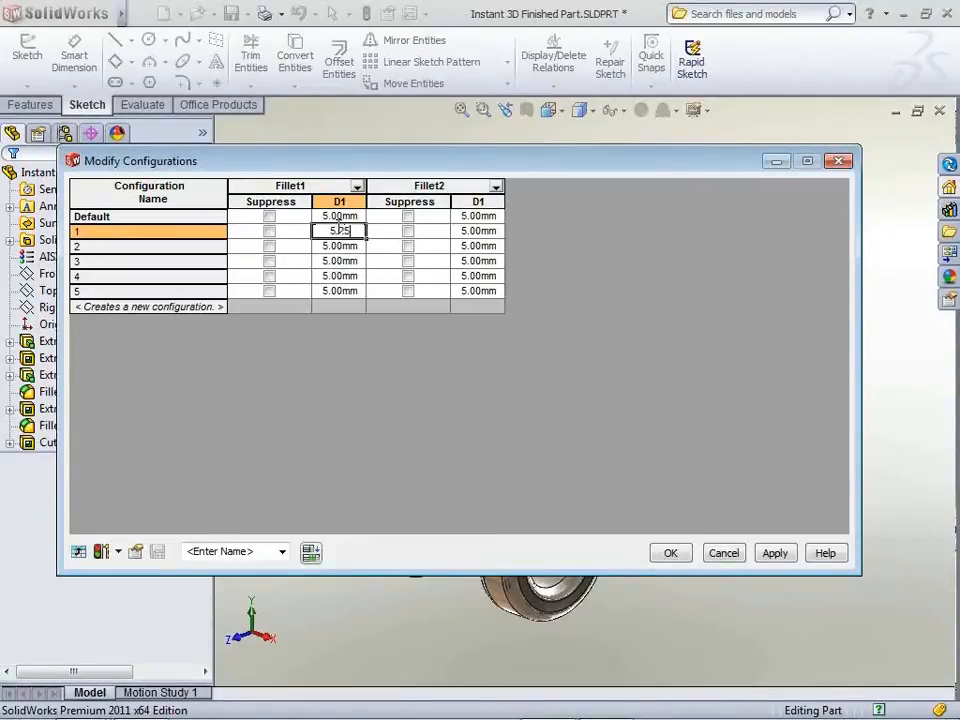
key("Return")
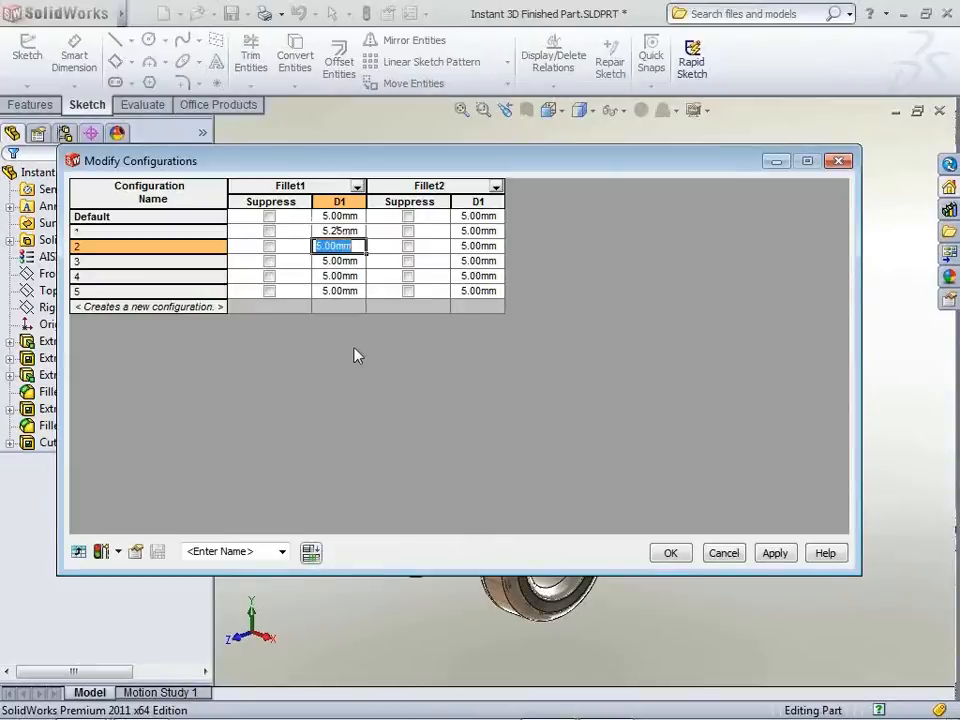
left_click(340, 216)
left_click(341, 218)
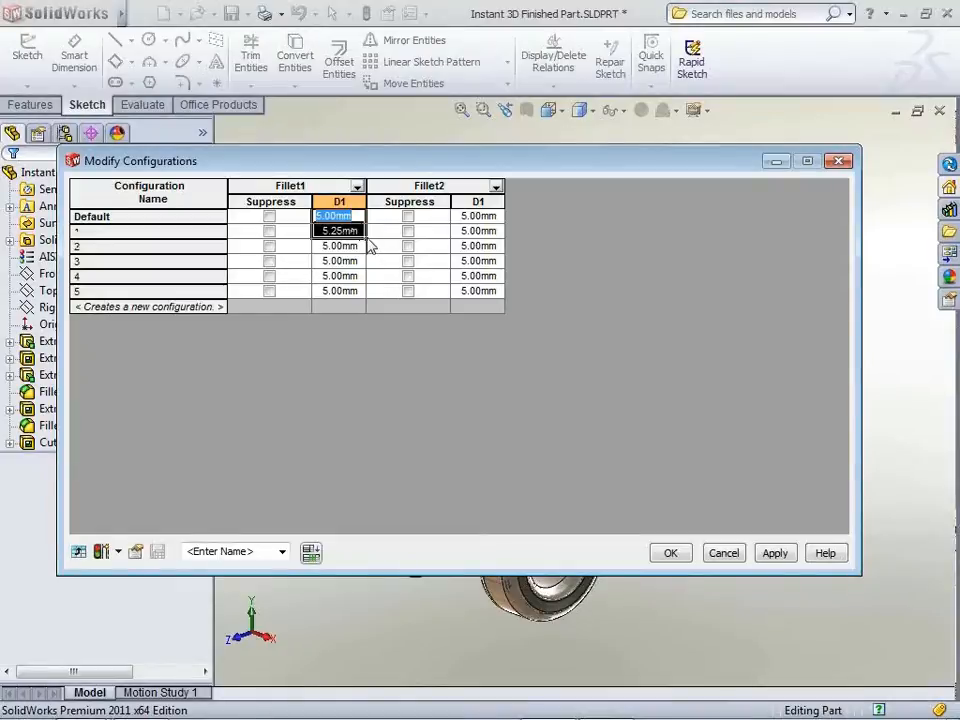
left_click_drag(366, 236, 370, 308)
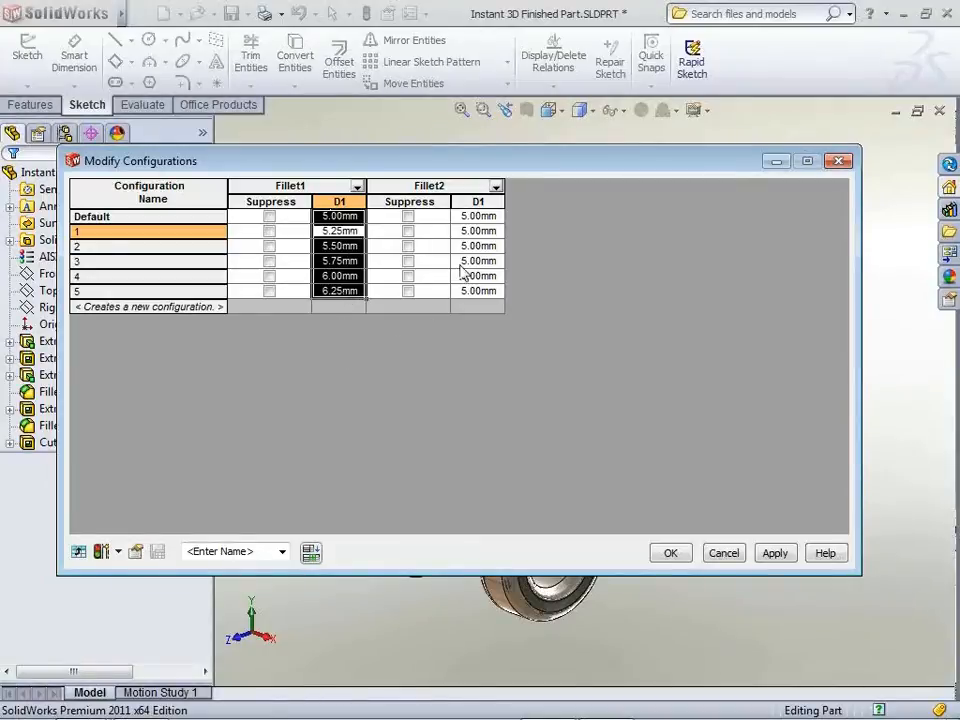
Set Fillet2's D1 to 5.5 mm in configuration 1 and fill the series down to 7.50 mm in configuration 5.
left_click(471, 216)
left_click(471, 230)
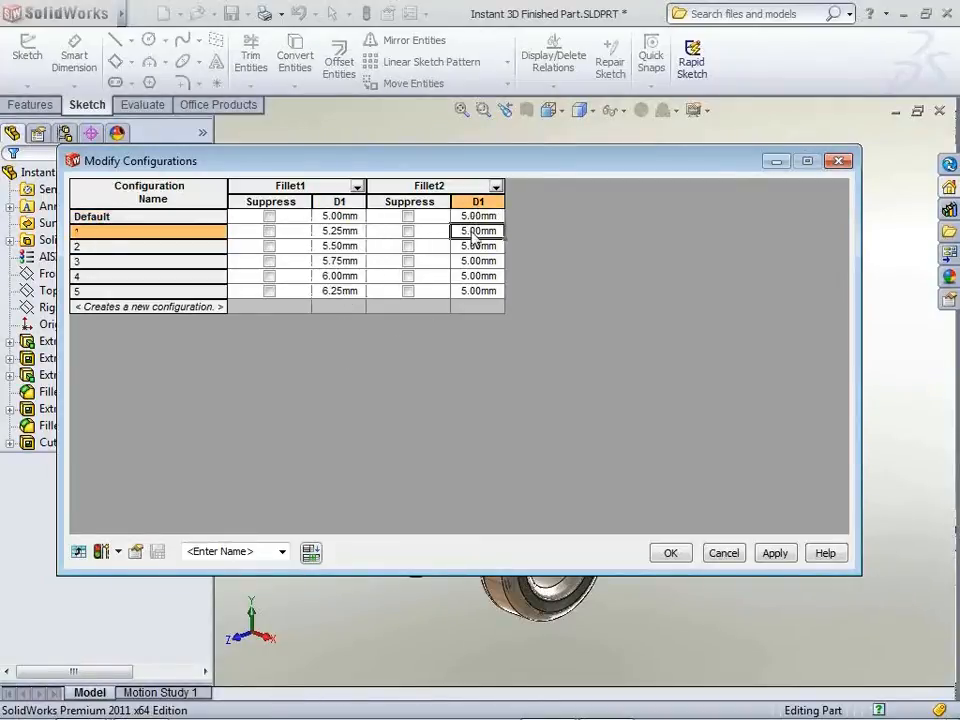
type("5.5")
key("Return")
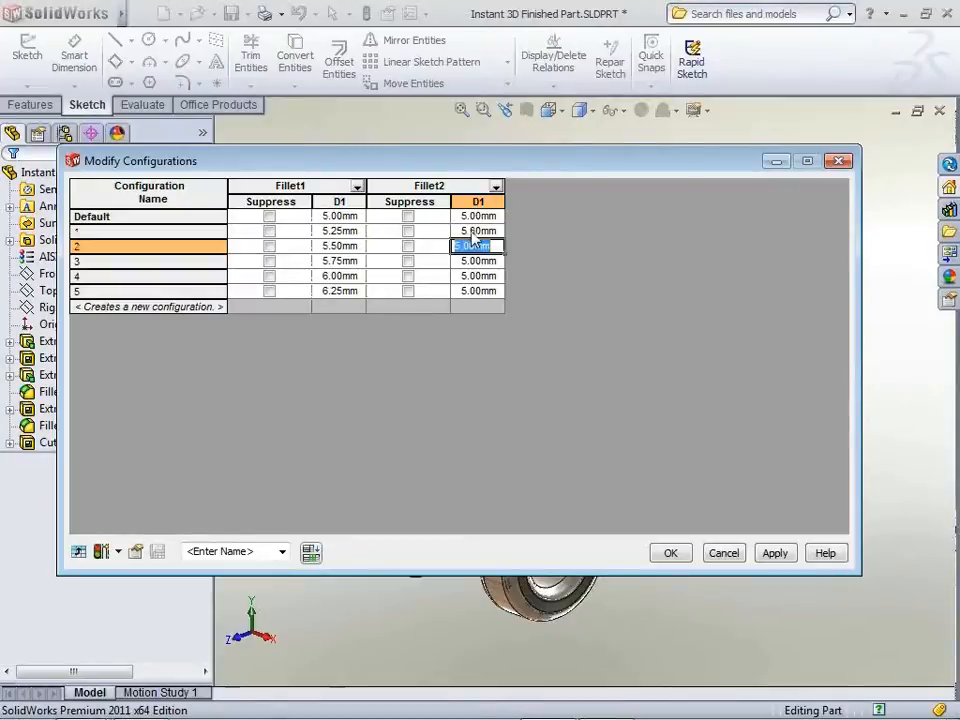
left_click_drag(489, 231, 506, 301)
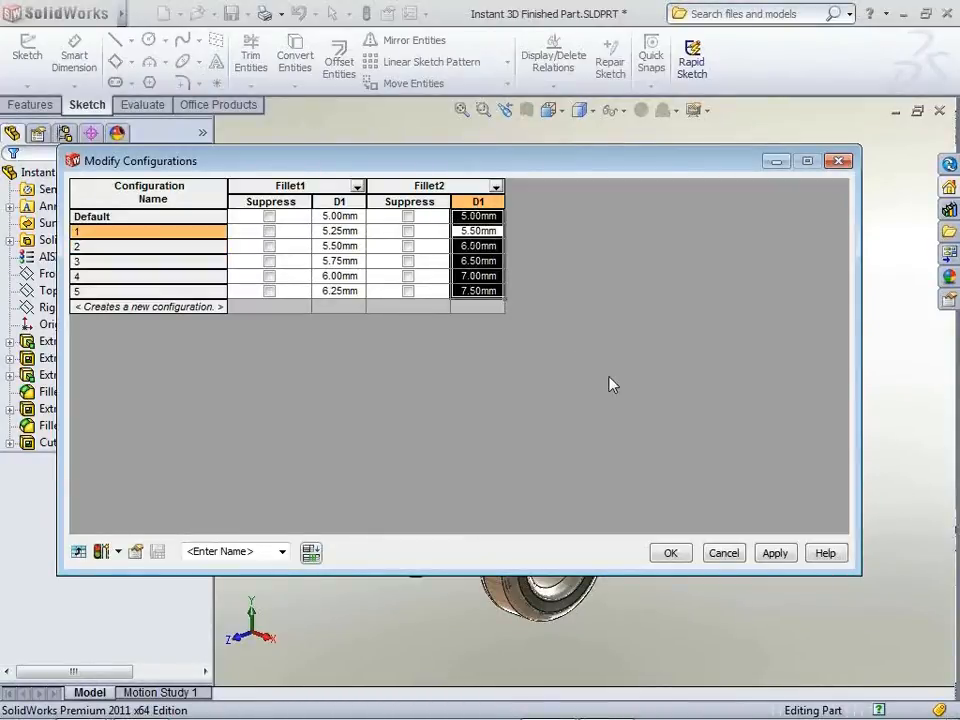
Name the configuration table Fillets and save it.
left_click(118, 552)
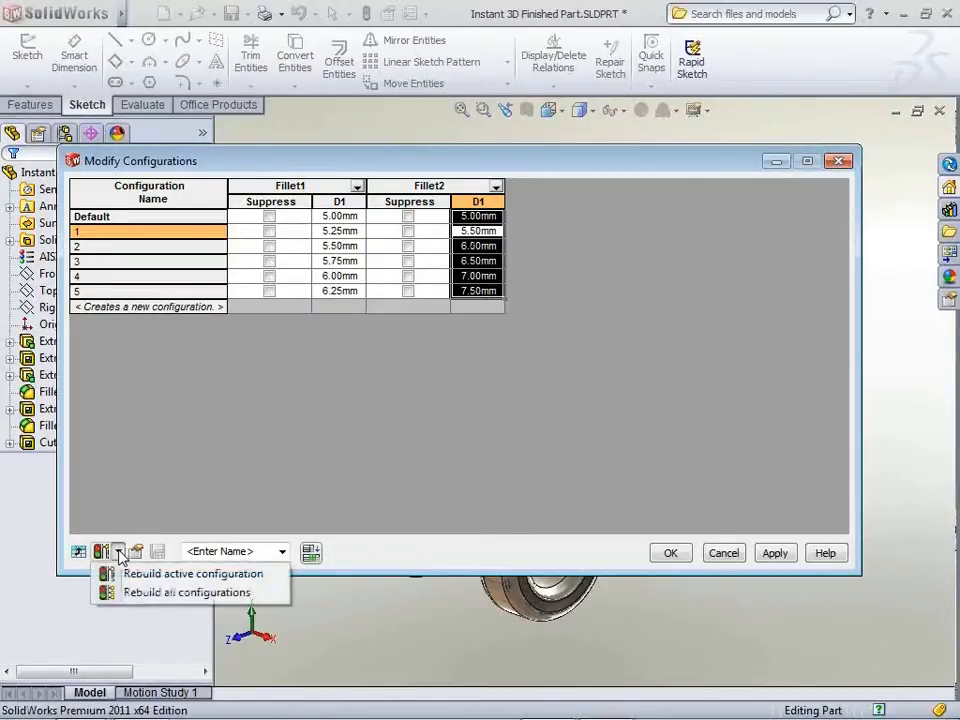
left_click(143, 513)
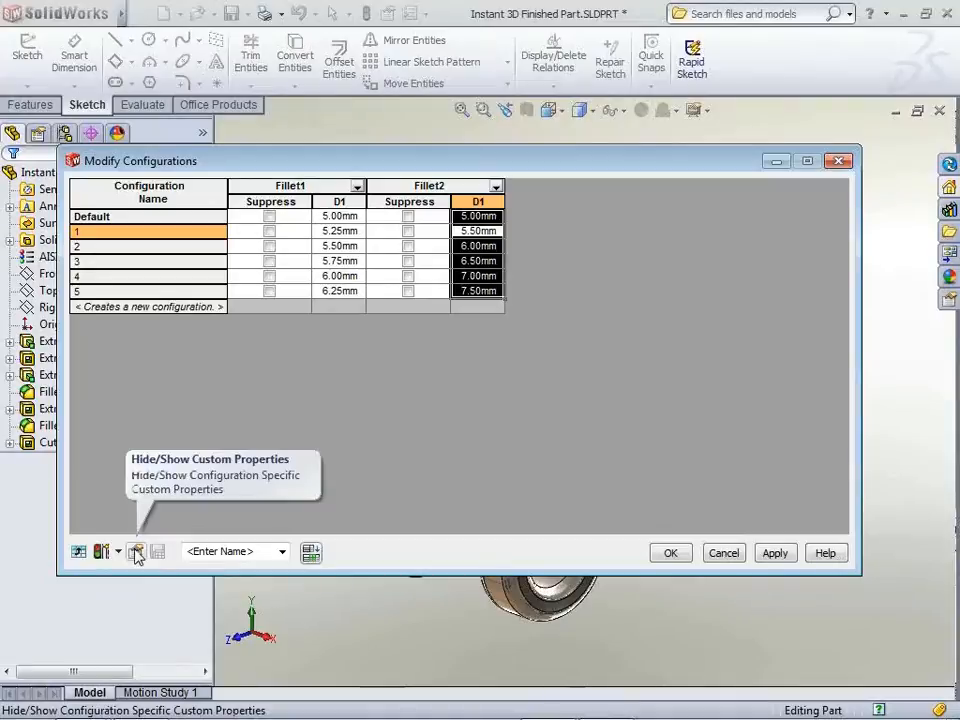
left_click(263, 553)
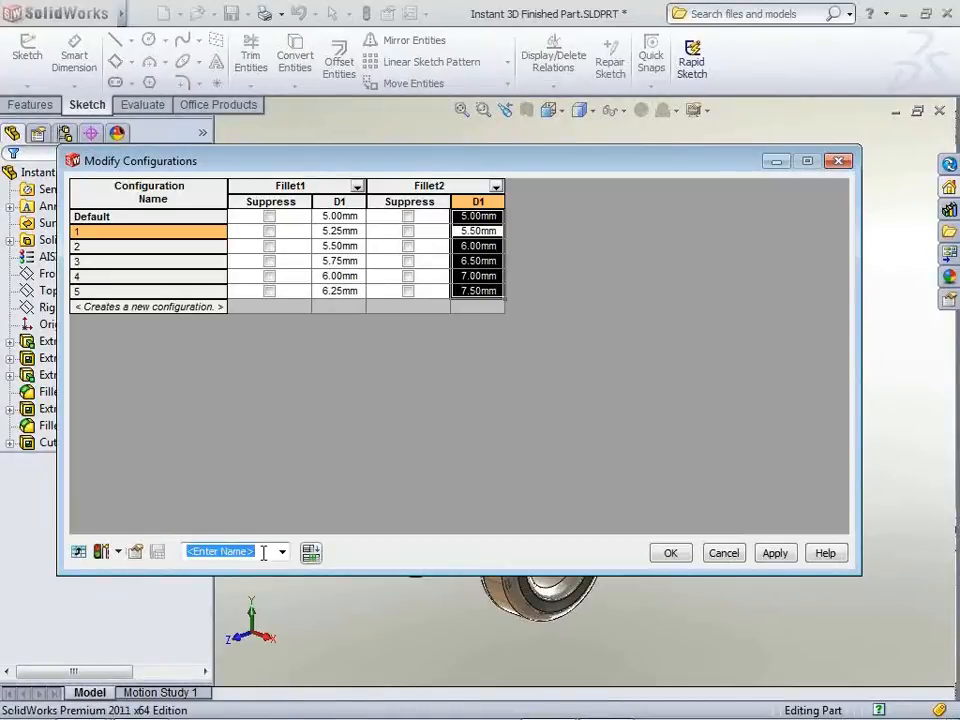
type("Fillets")
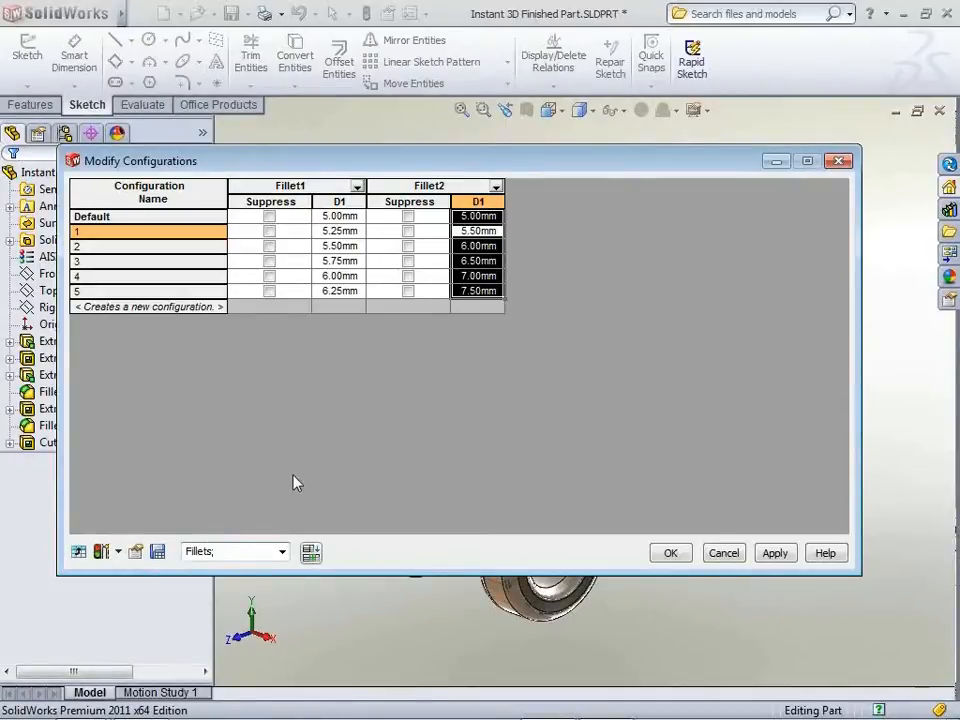
key("Return")
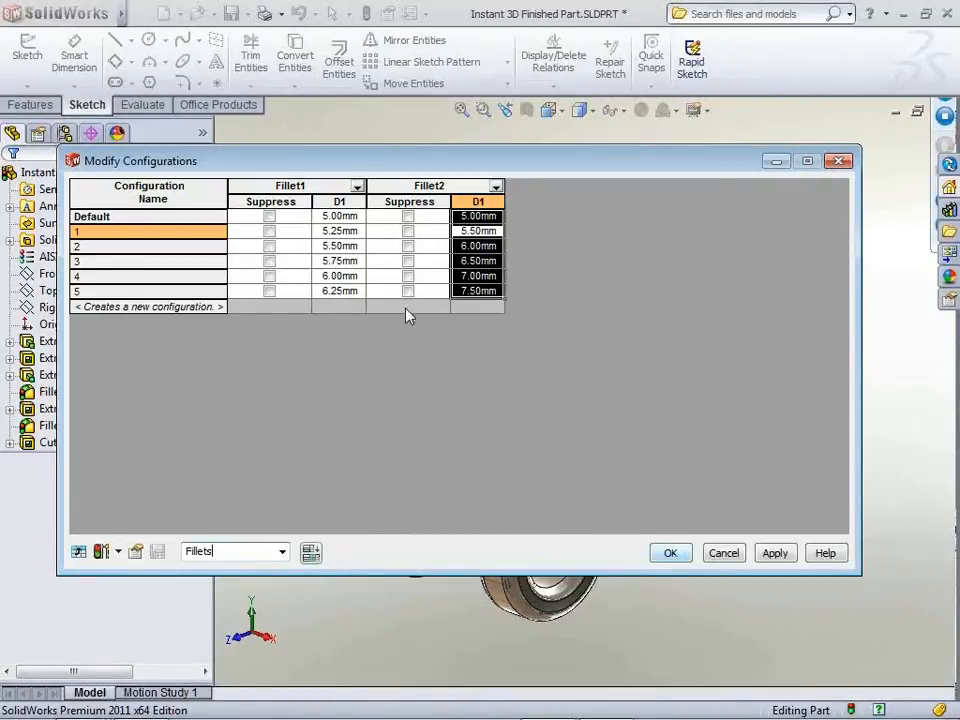
Suppress both fillets in configuration 5 and Fillet2 in configuration 4, and accept the table.
left_click(269, 291)
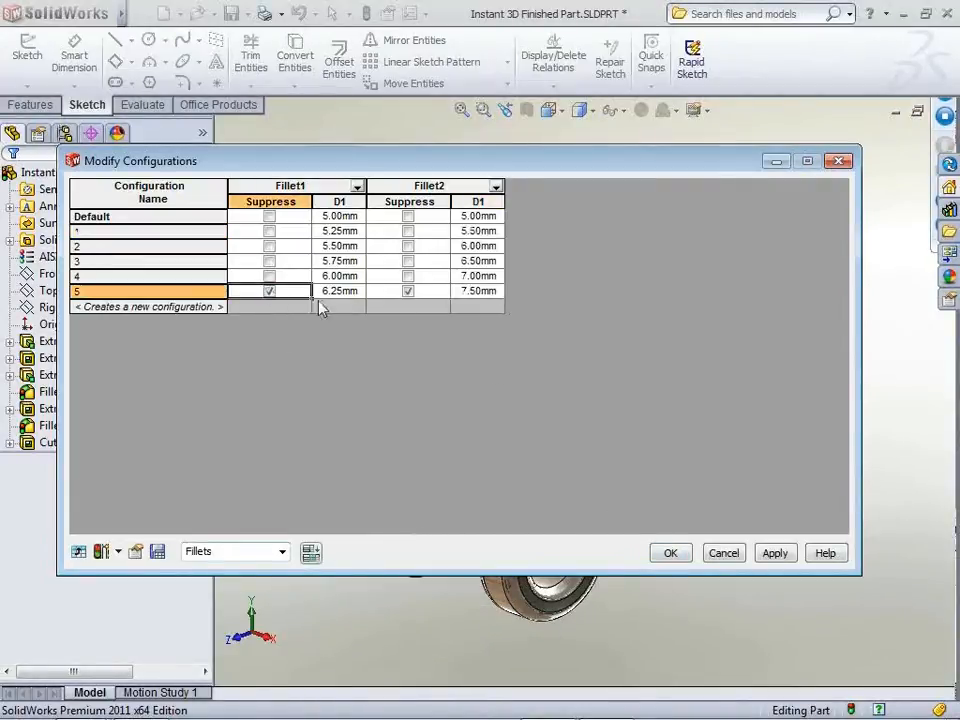
left_click(408, 277)
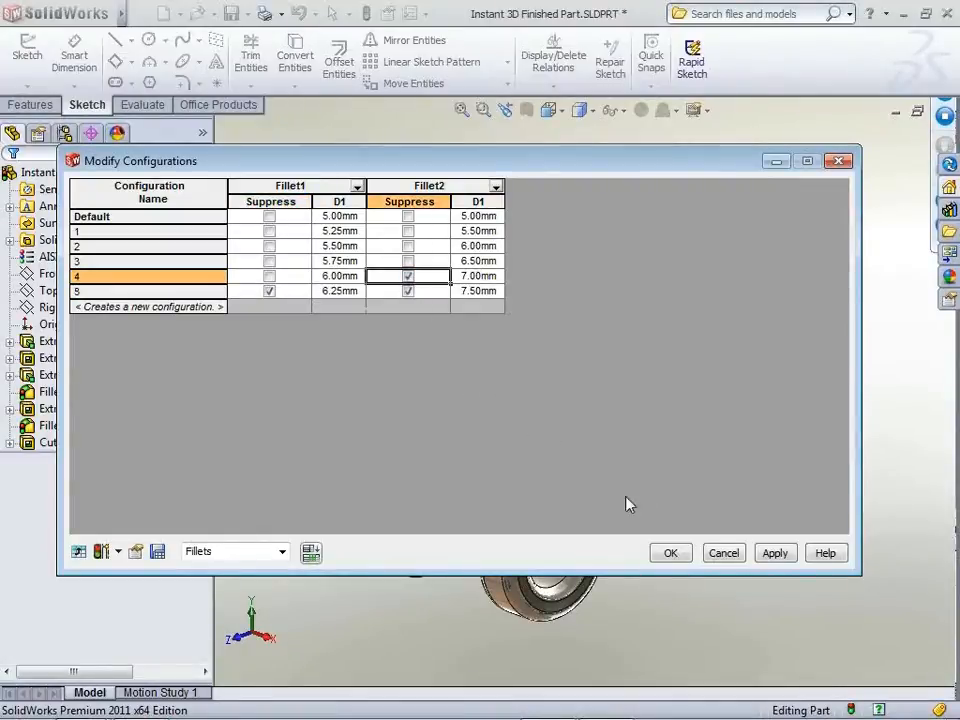
left_click(670, 553)
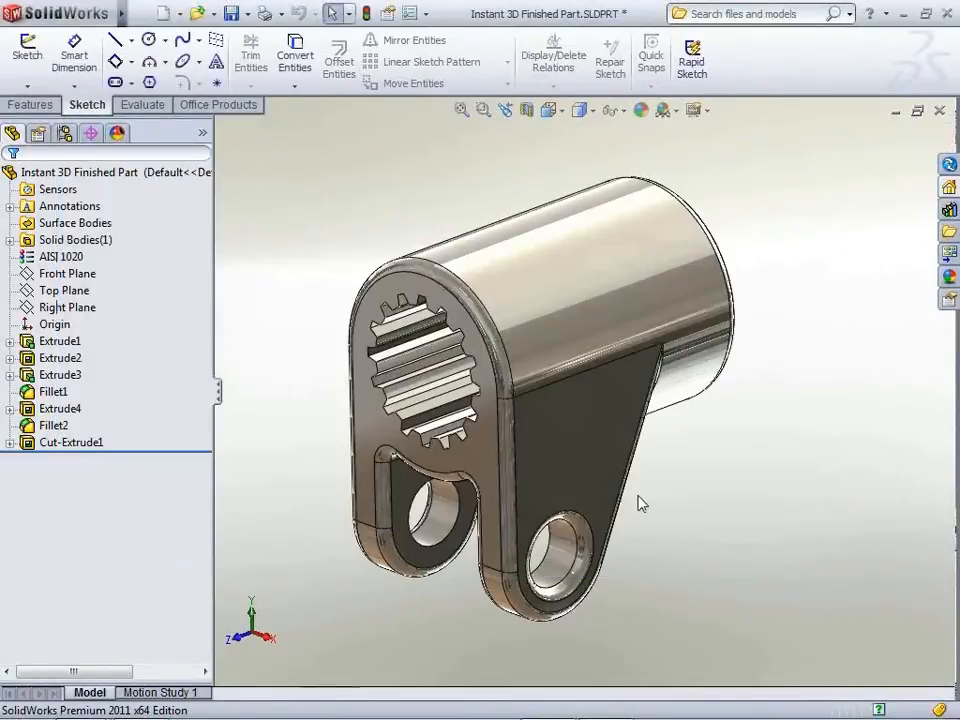
Reopen the saved Fillets table from the configuration list, review its entries and close it without changes.
left_click(64, 133)
left_click(105, 207)
left_click(93, 275)
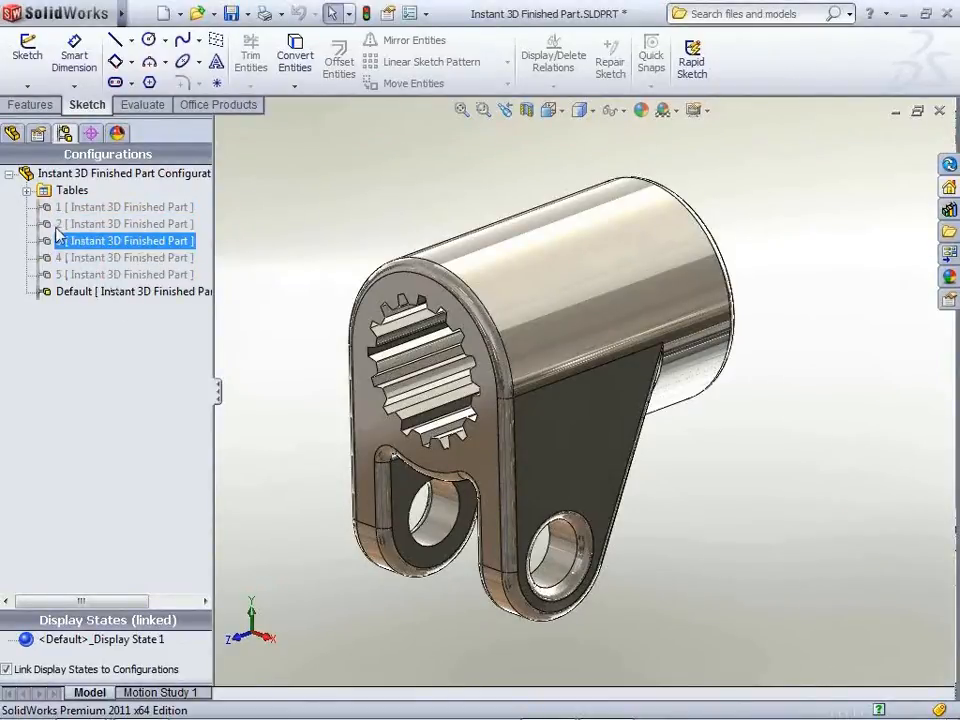
left_click(26, 190)
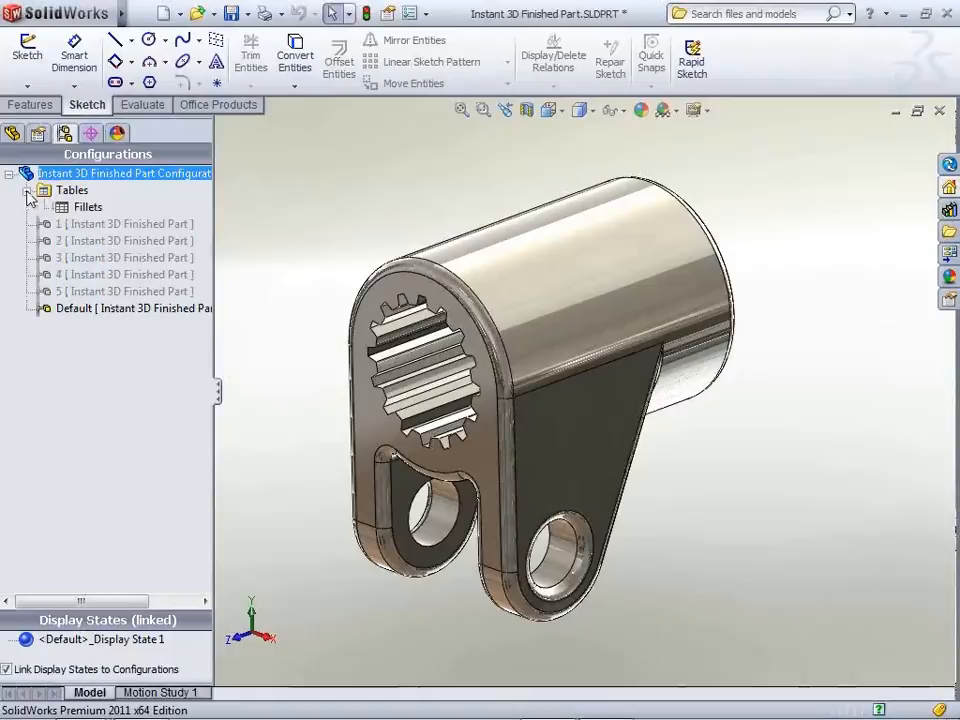
double_click(88, 208)
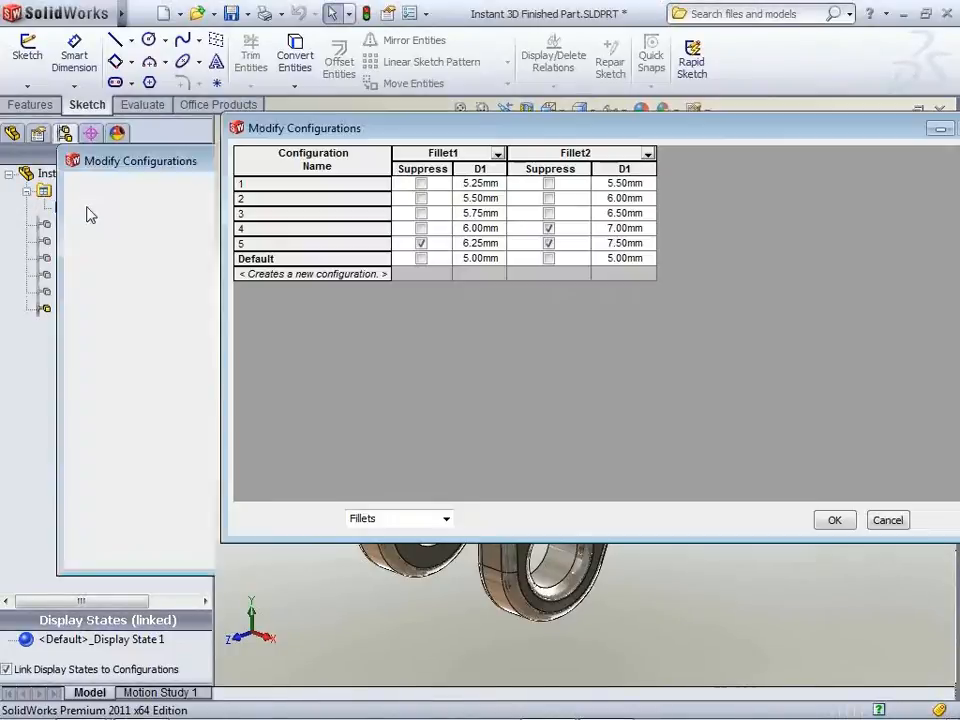
left_click_drag(500, 131, 362, 149)
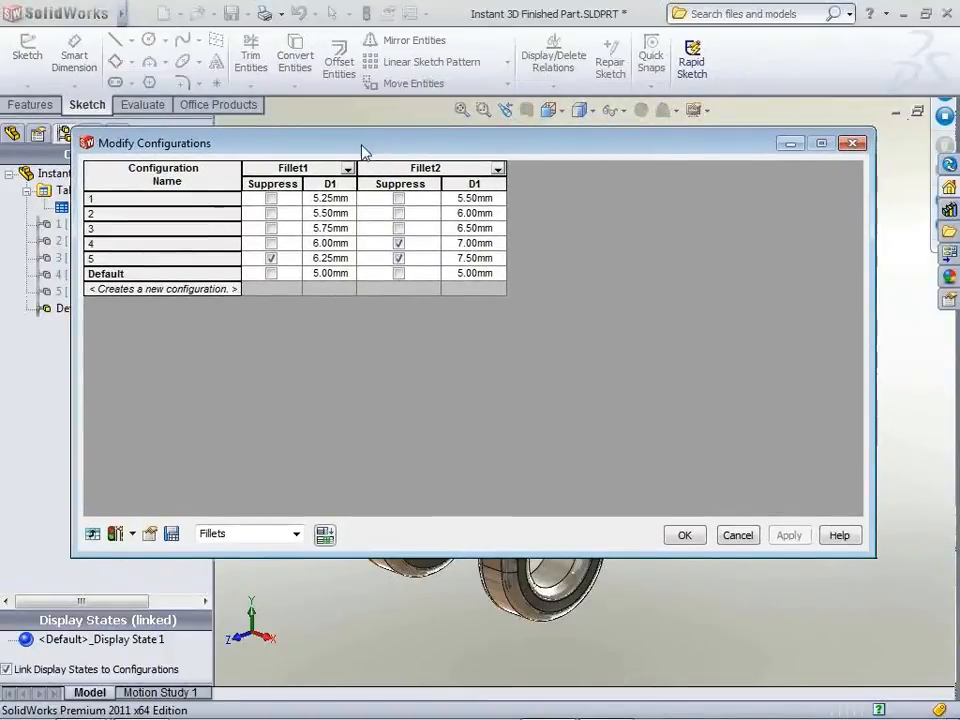
left_click(735, 536)
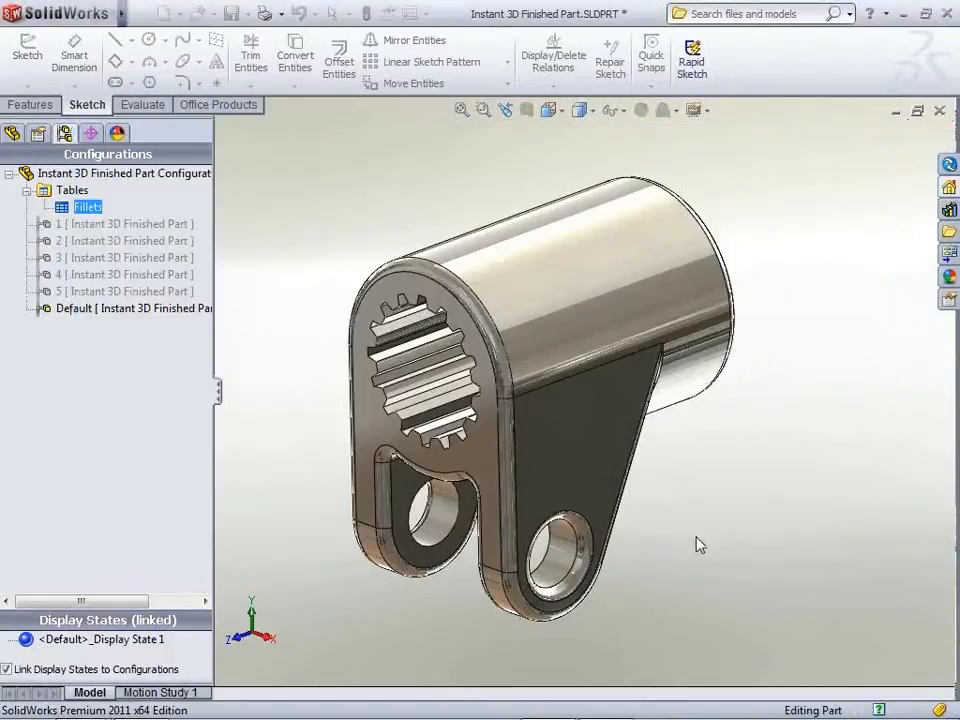
Activate configurations 1 to 5 in turn to check how the part's fillets change, and return to the Default configuration.
double_click(96, 223)
double_click(92, 240)
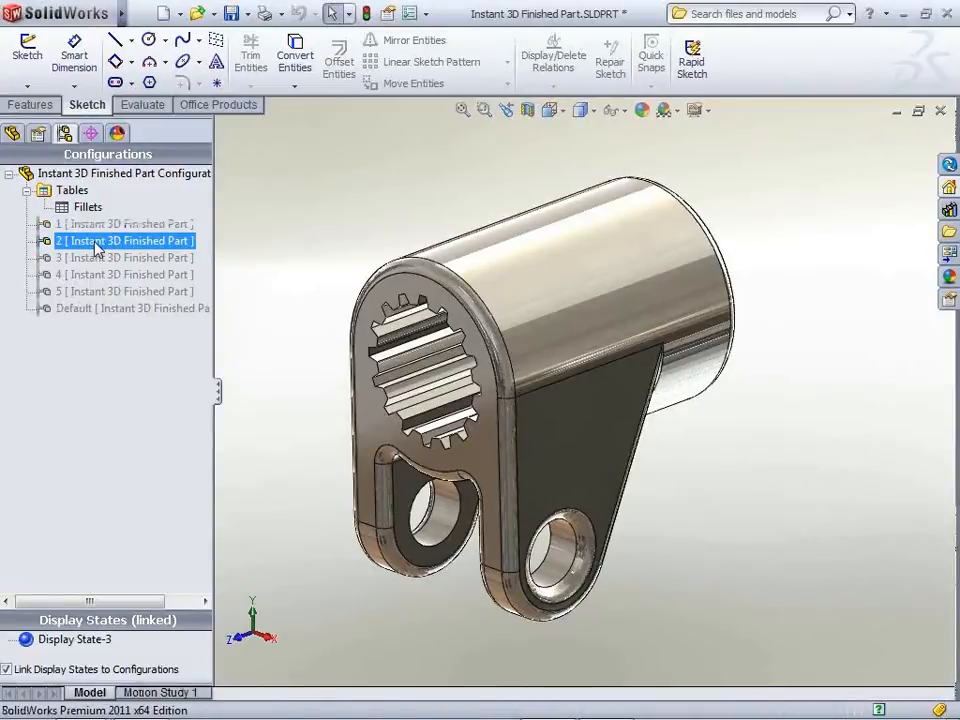
double_click(88, 257)
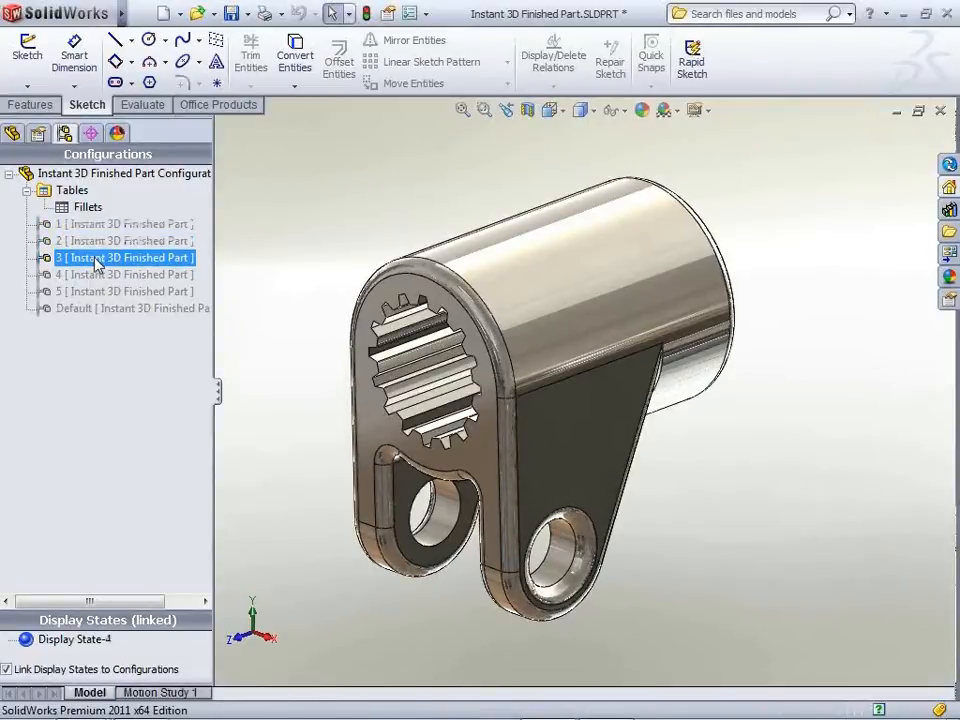
double_click(98, 274)
double_click(101, 291)
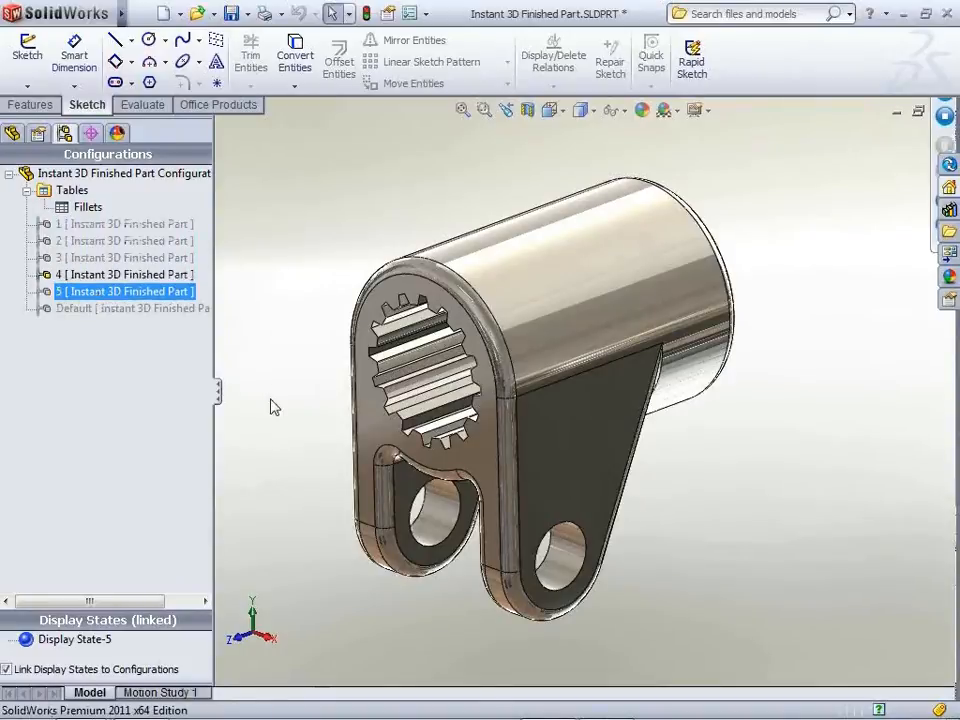
left_click(124, 291)
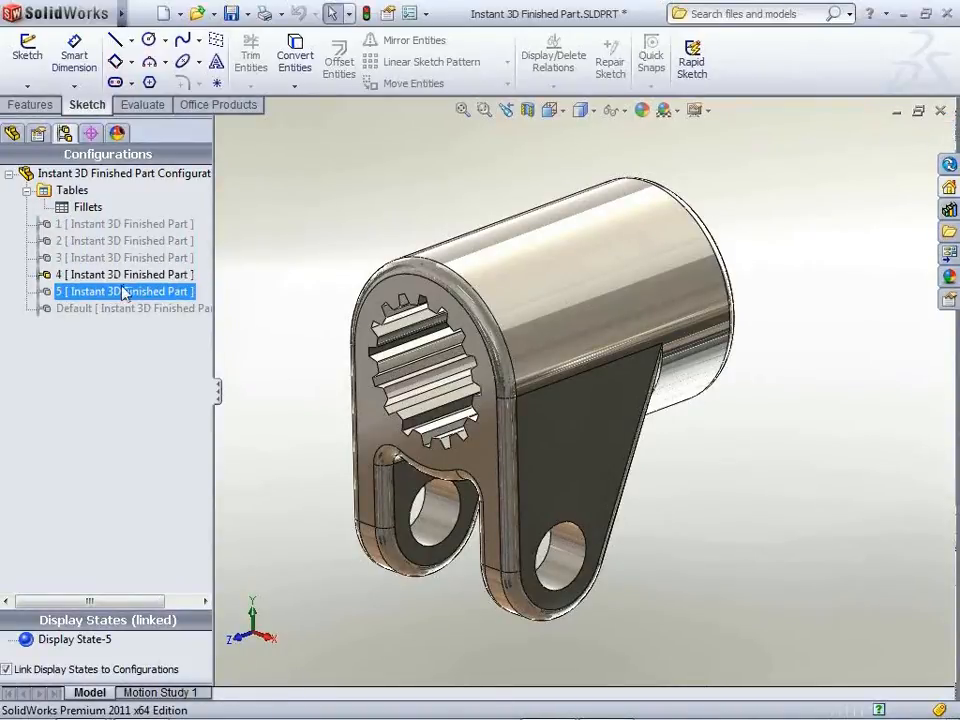
double_click(120, 291)
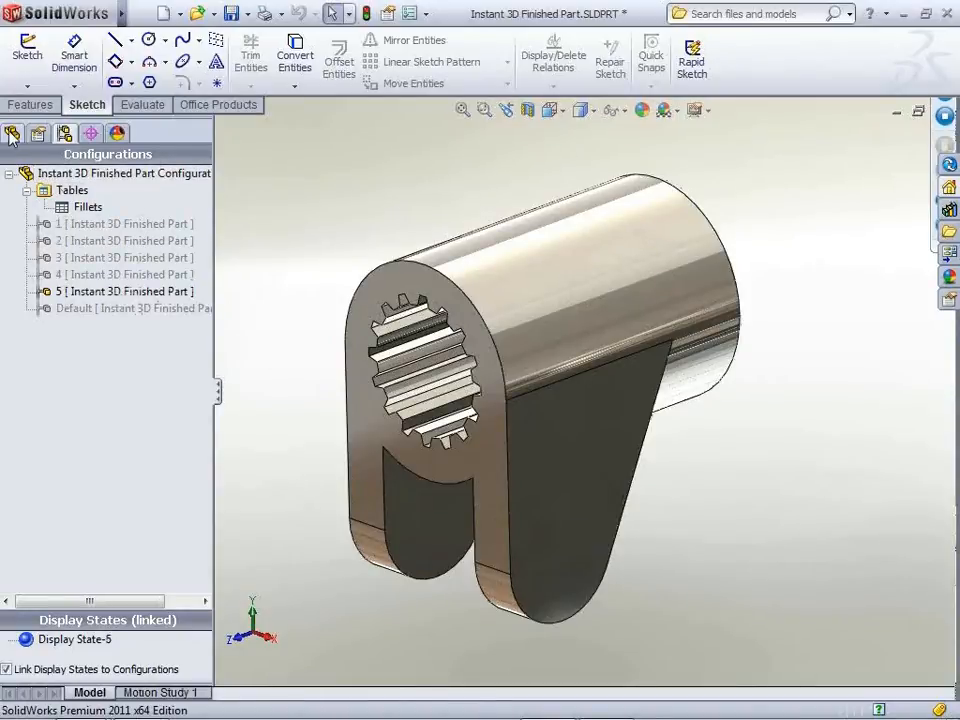
double_click(93, 310)
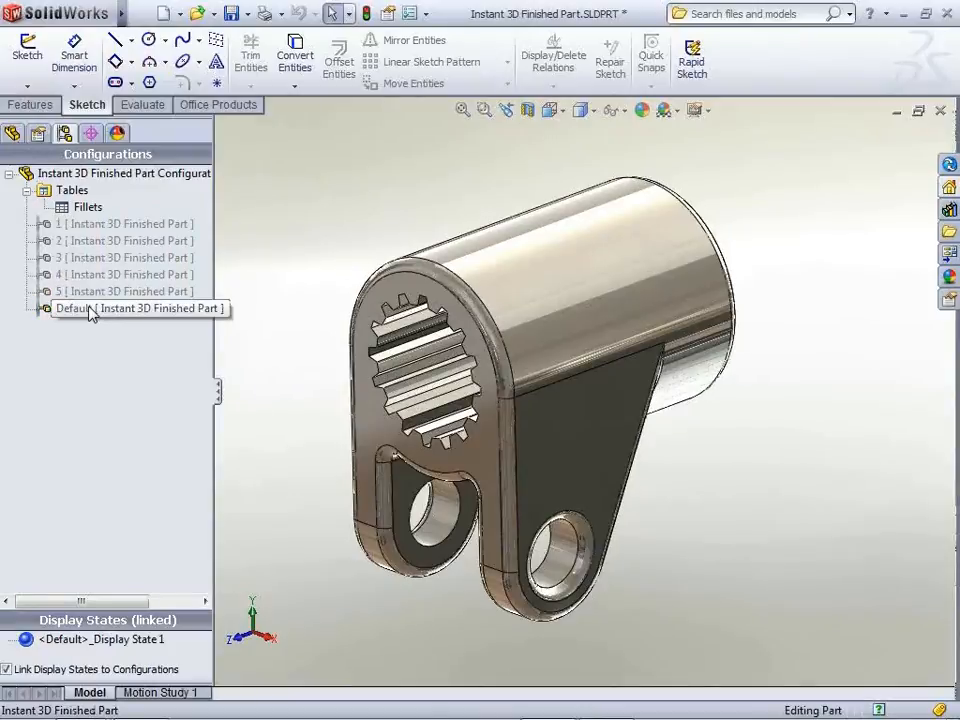
Open a configuration table for the features Extrude1, Extrude2, Extrude3 and Extrude4, and widen the Extrude1 column.
left_click(12, 133)
left_click(58, 341)
left_click(58, 358, "ctrl")
left_click(58, 375, "ctrl")
left_click(70, 425, "ctrl")
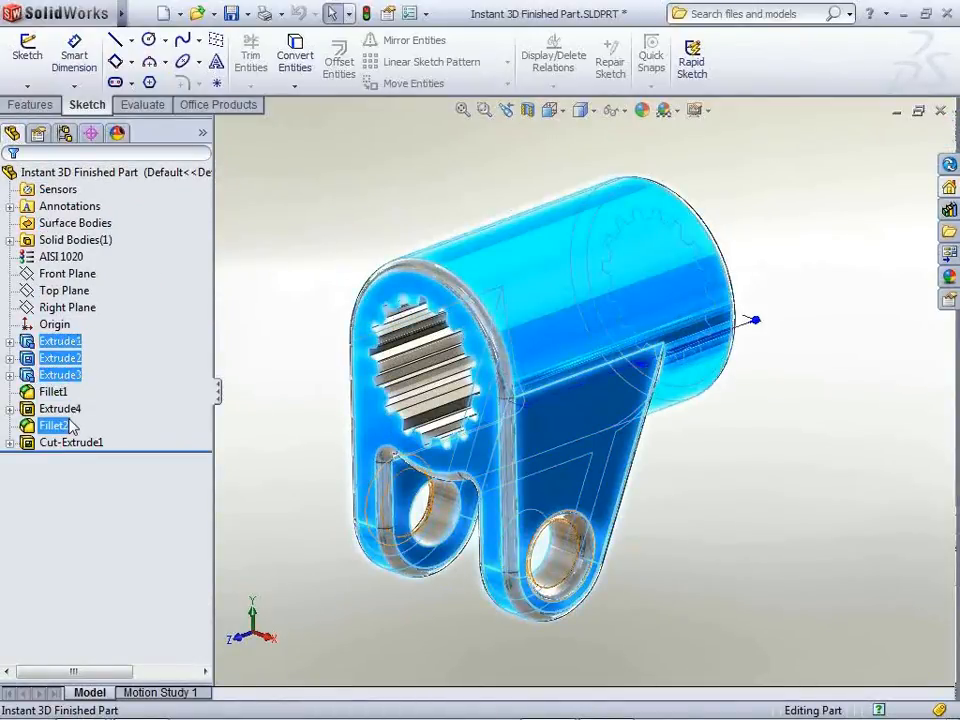
left_click(69, 412, "ctrl")
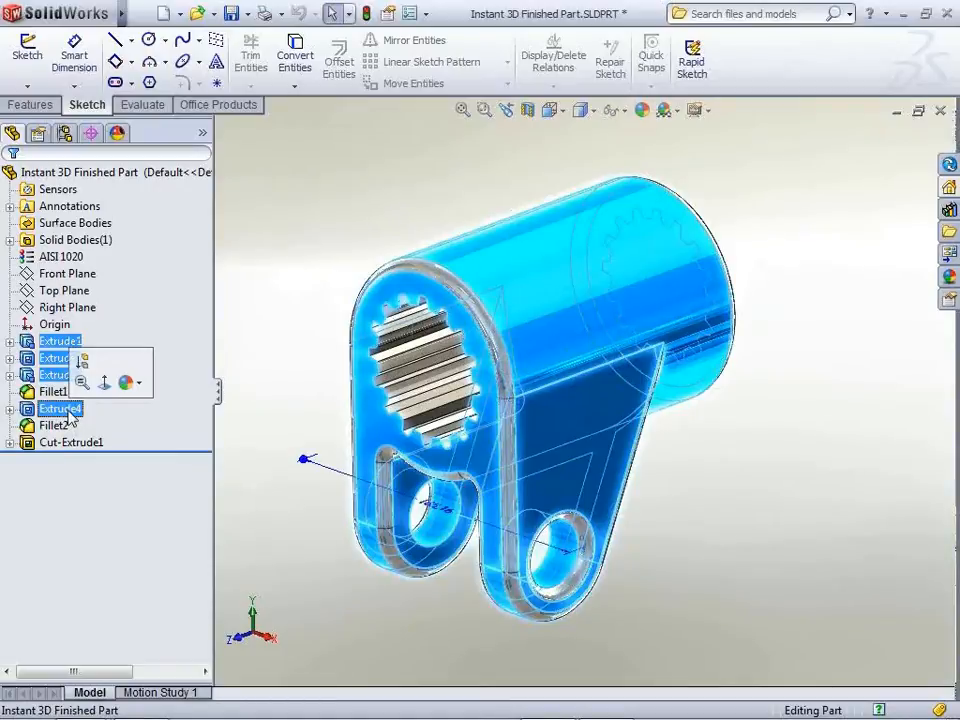
right_click(71, 418)
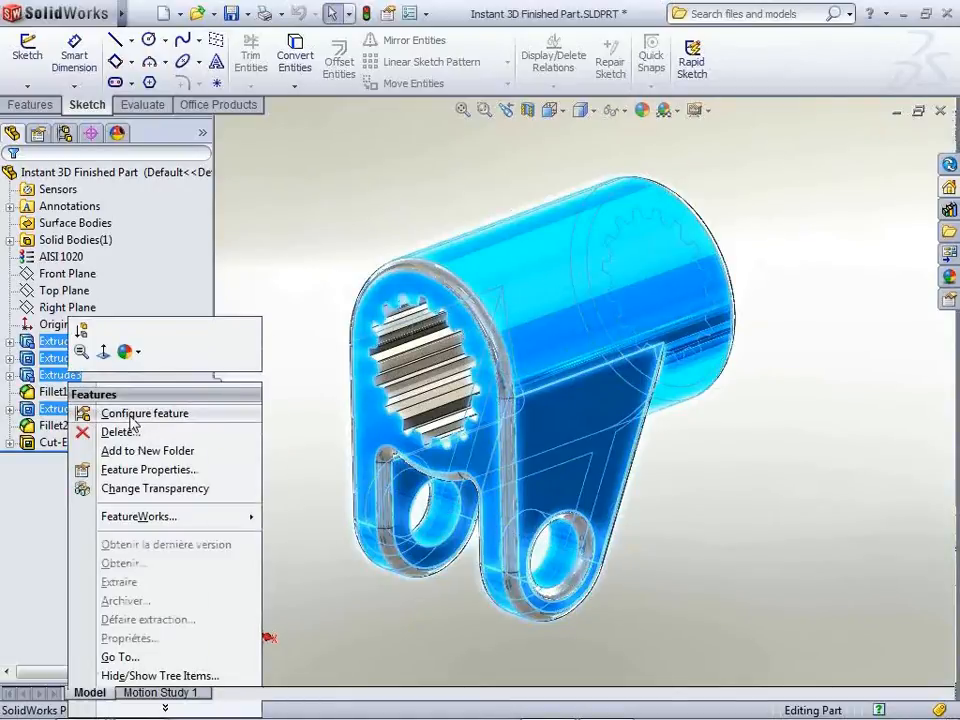
left_click(140, 414)
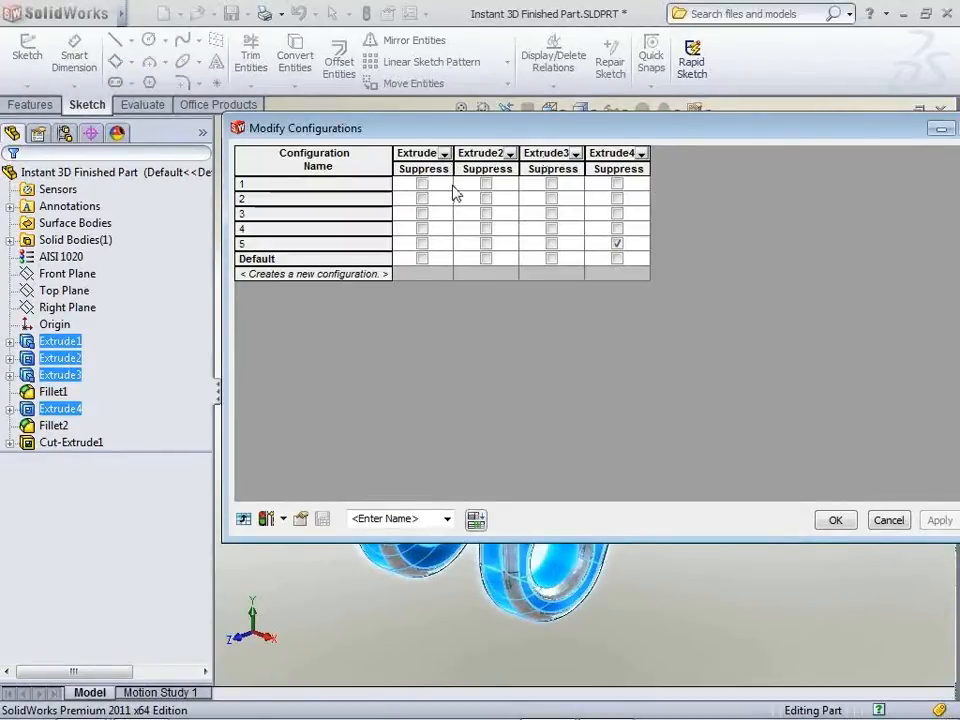
left_click_drag(452, 168, 466, 170)
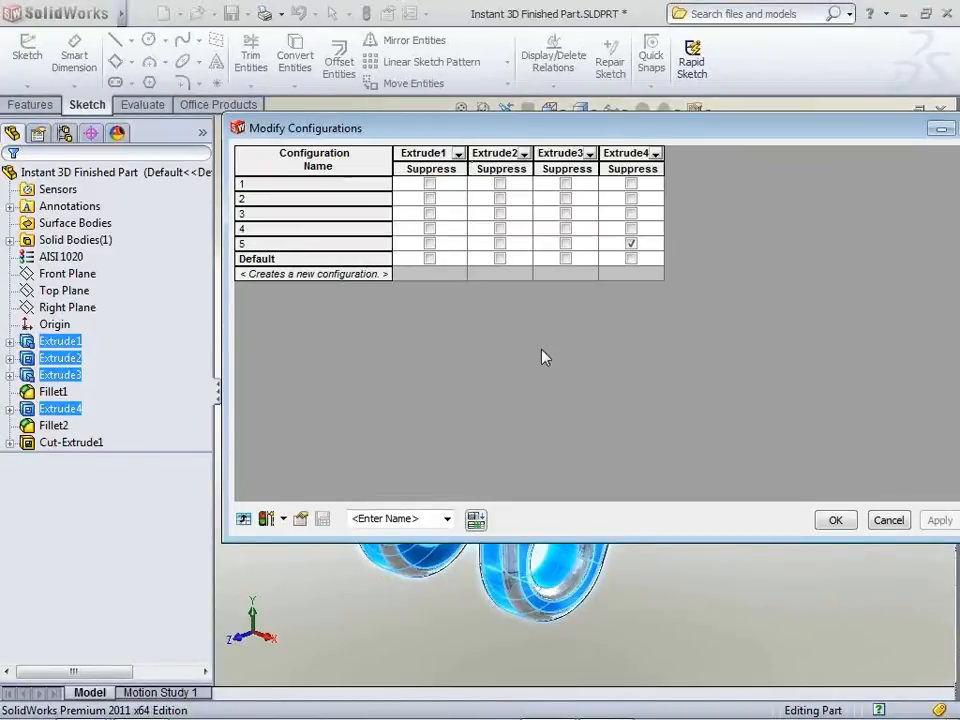
Add Extrude3's D1 to the table, set it to 160 mm in configuration 2 and fill the series down to 240 mm in Default.
double_click(608, 169)
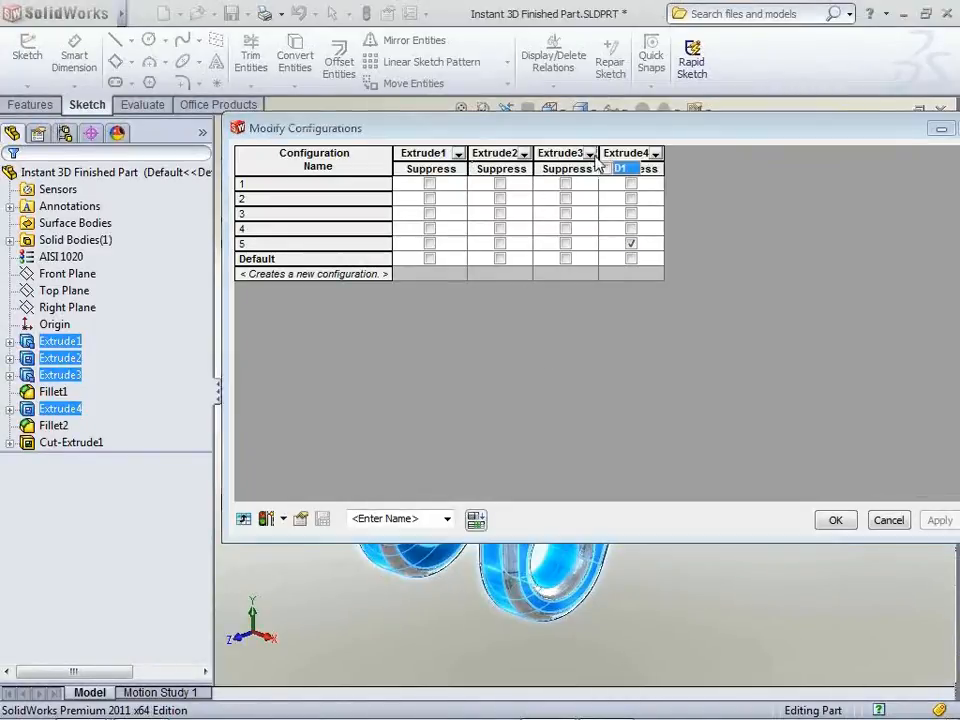
left_click(577, 296)
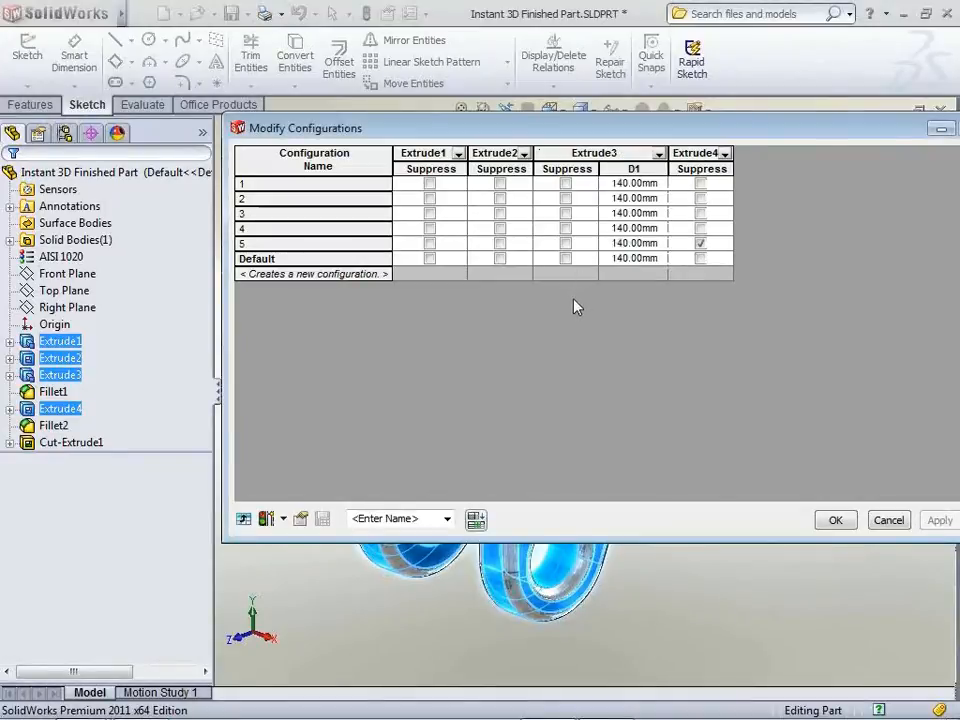
left_click(620, 199)
type("1")
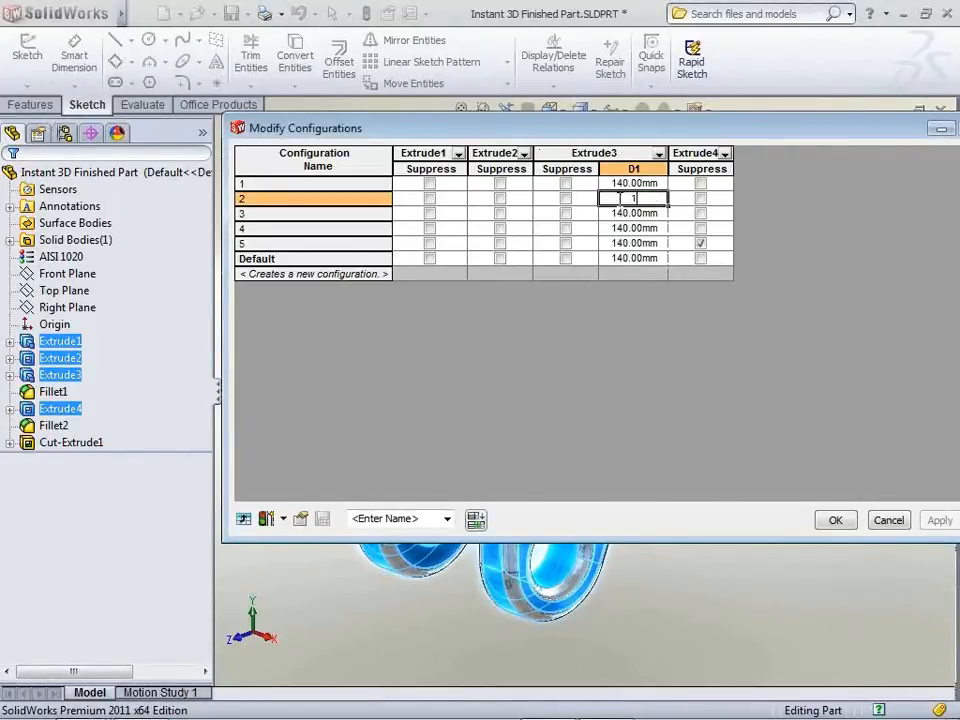
type("60")
key("Return")
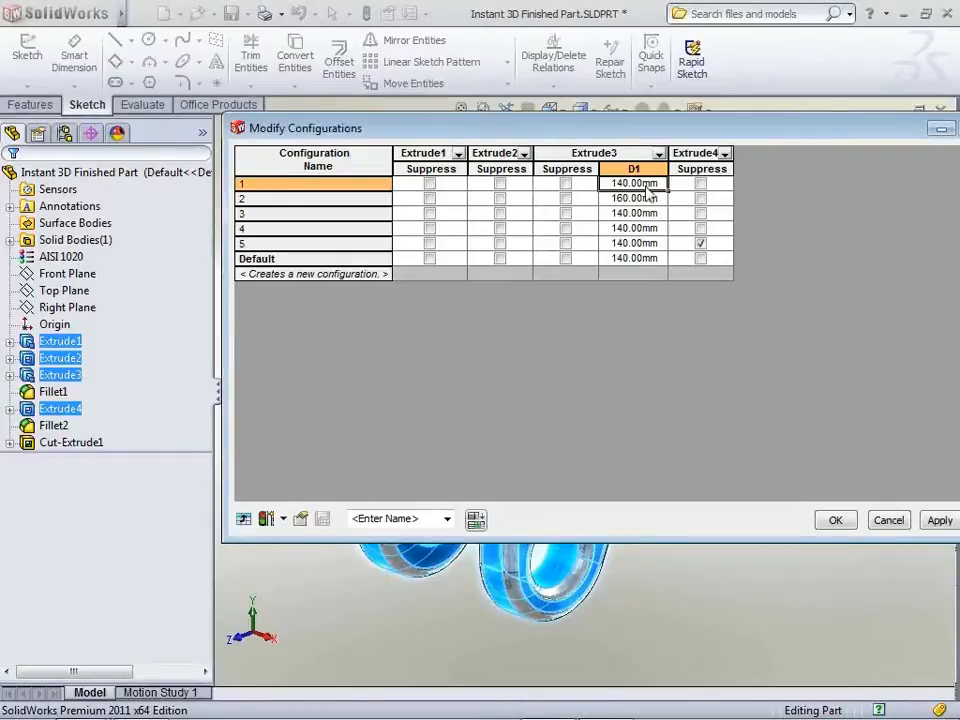
left_click(648, 198)
left_click_drag(648, 198, 668, 266)
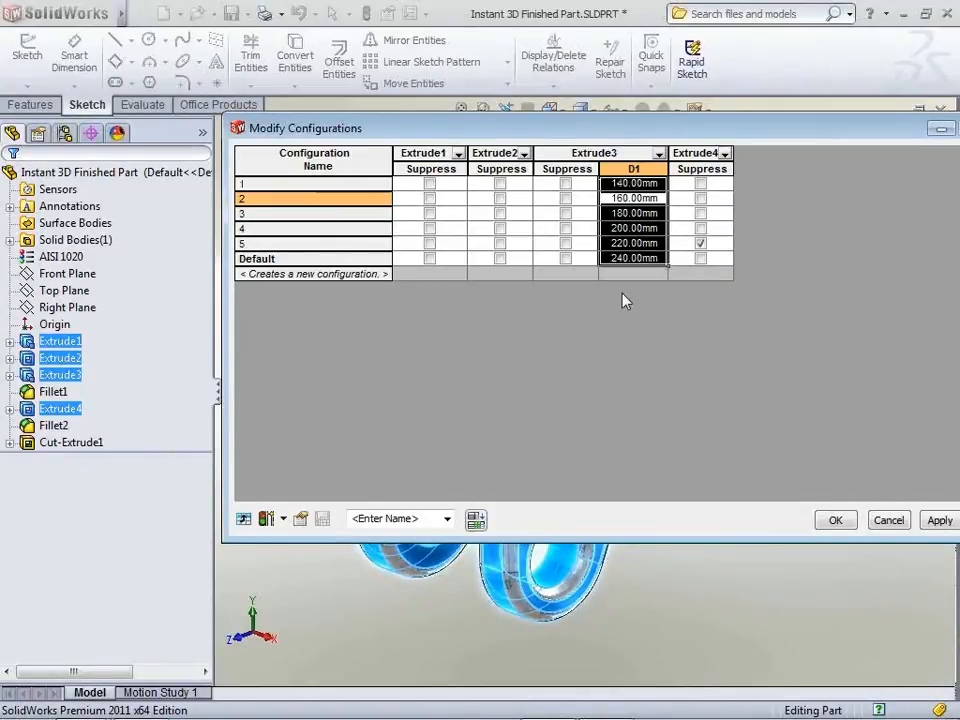
Suppress Extrude2 and Extrude3 in configuration 5, and save the table under the name Extrusion.
left_click(500, 246)
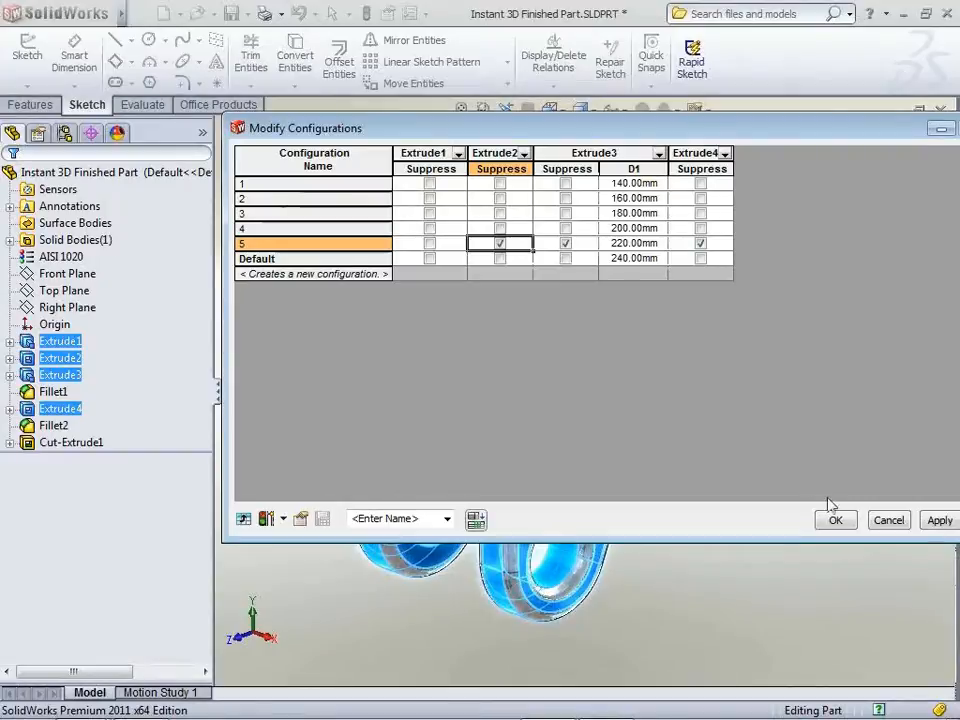
left_click_drag(660, 135, 466, 141)
left_click(229, 530)
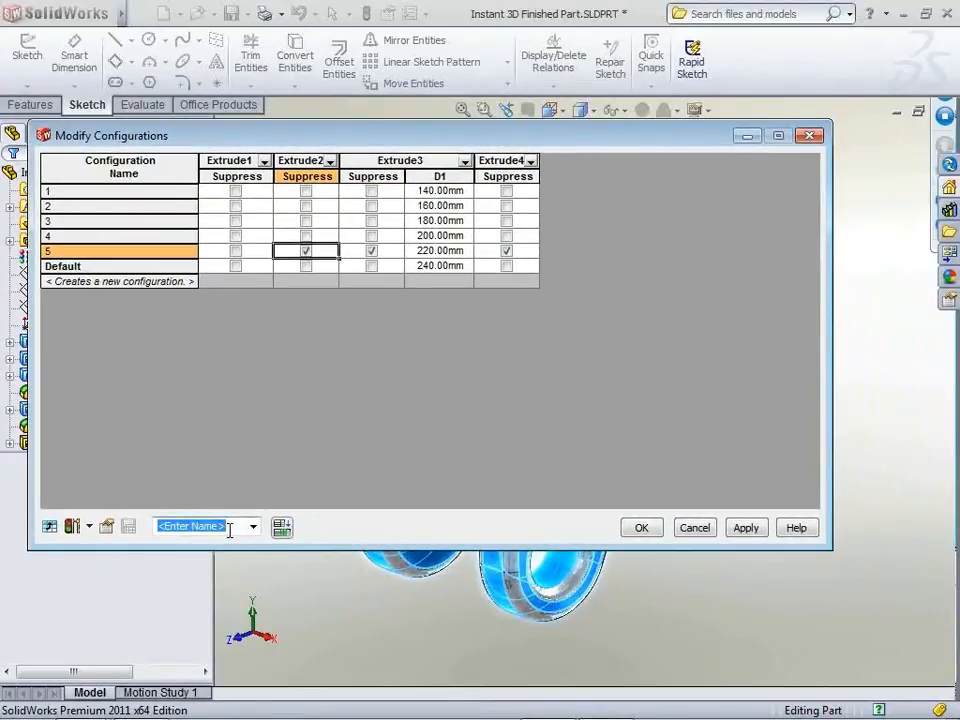
type("Extrusio")
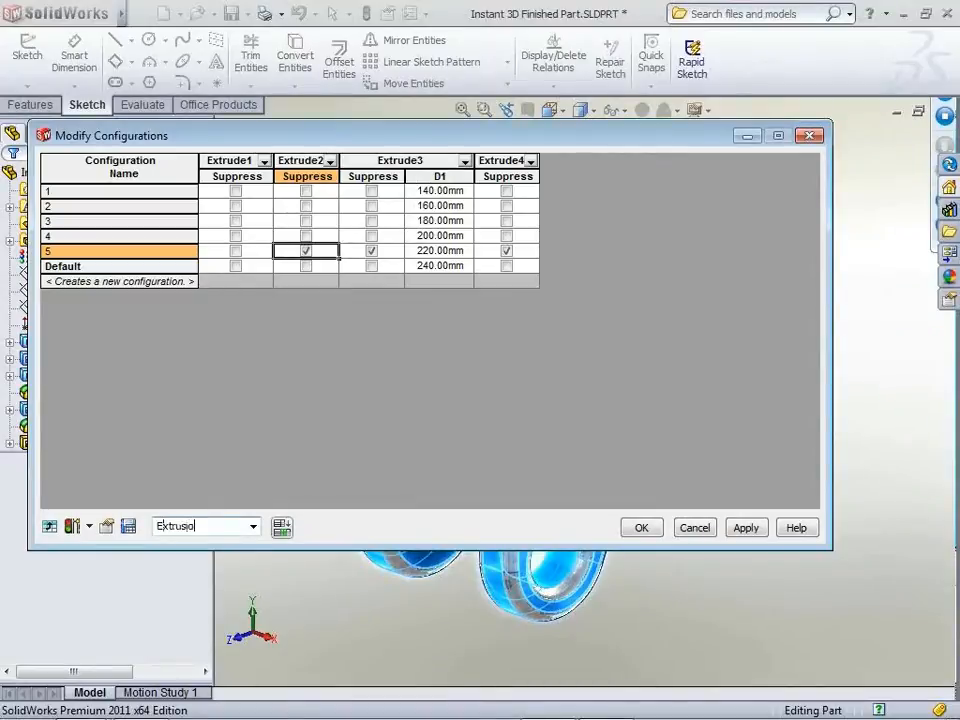
type("n")
key("Return")
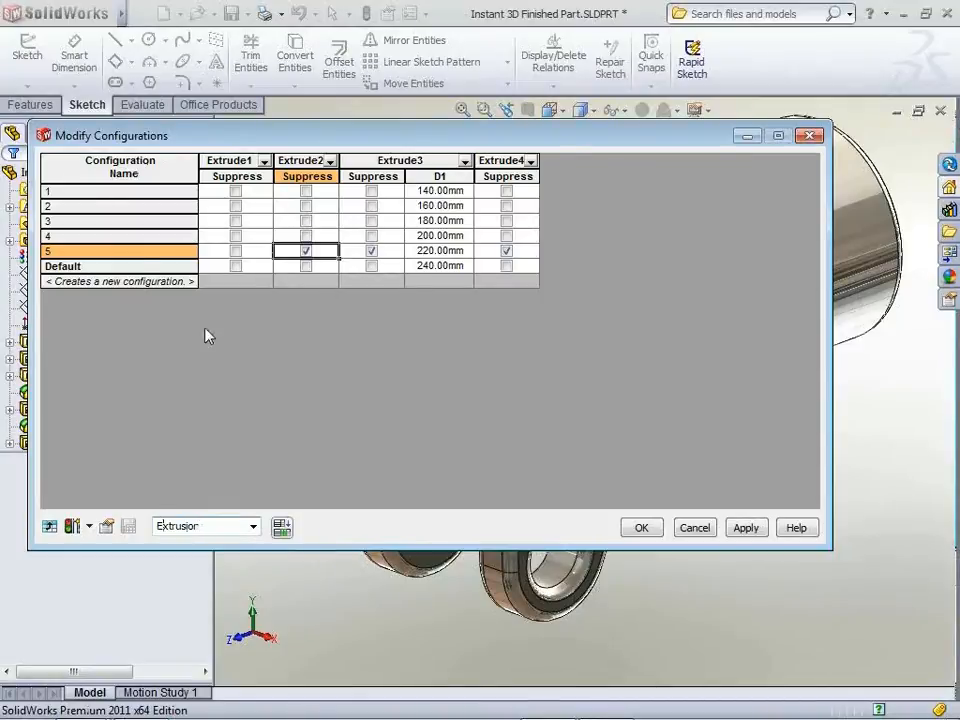
Compare the saved Fillets and Extrusion tables, view all configured parameters together, and return to the Extrusion table.
left_click(255, 527)
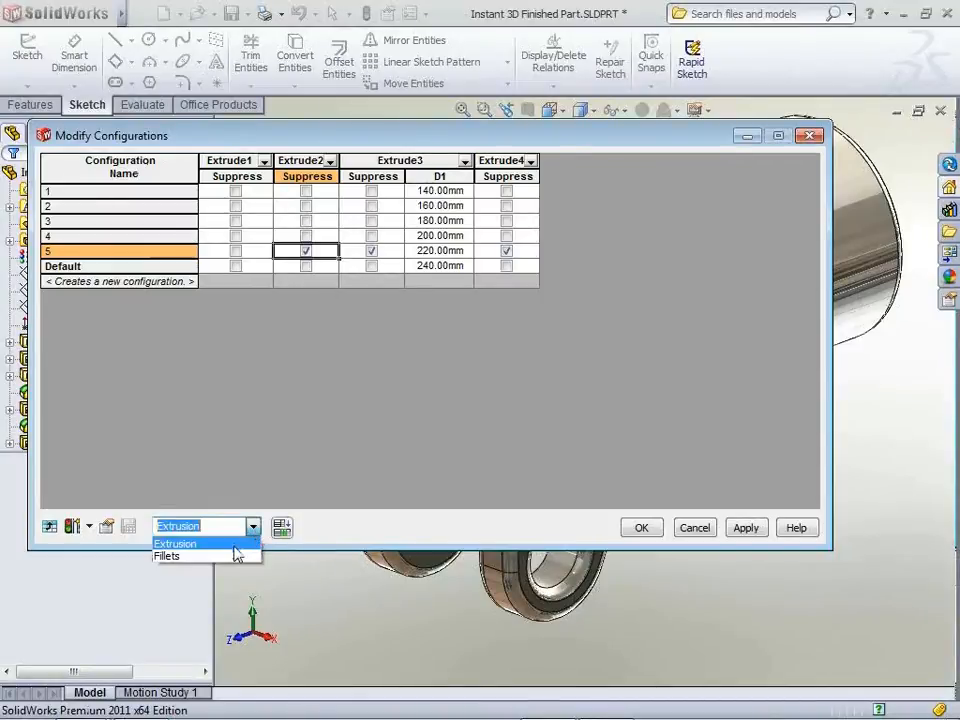
left_click(234, 554)
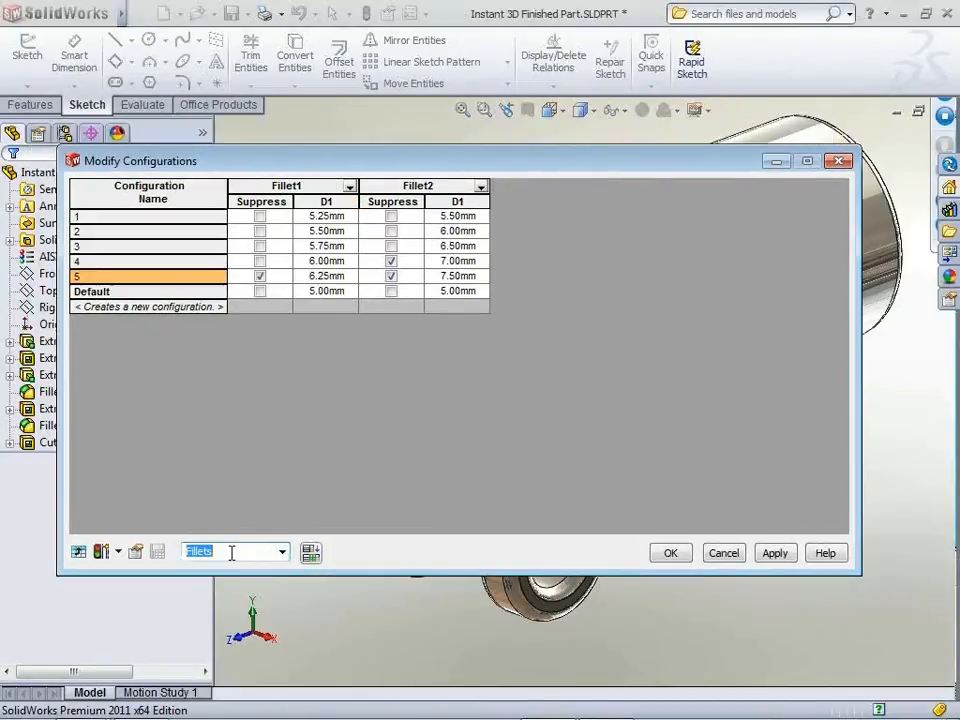
left_click(282, 551)
left_click(281, 569)
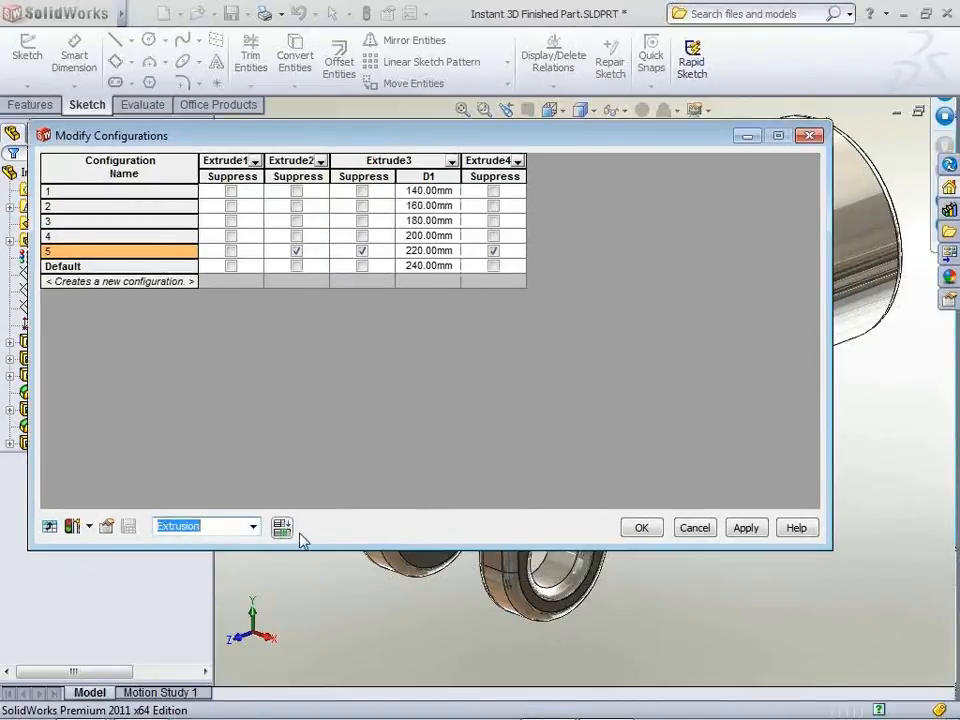
left_click(283, 530)
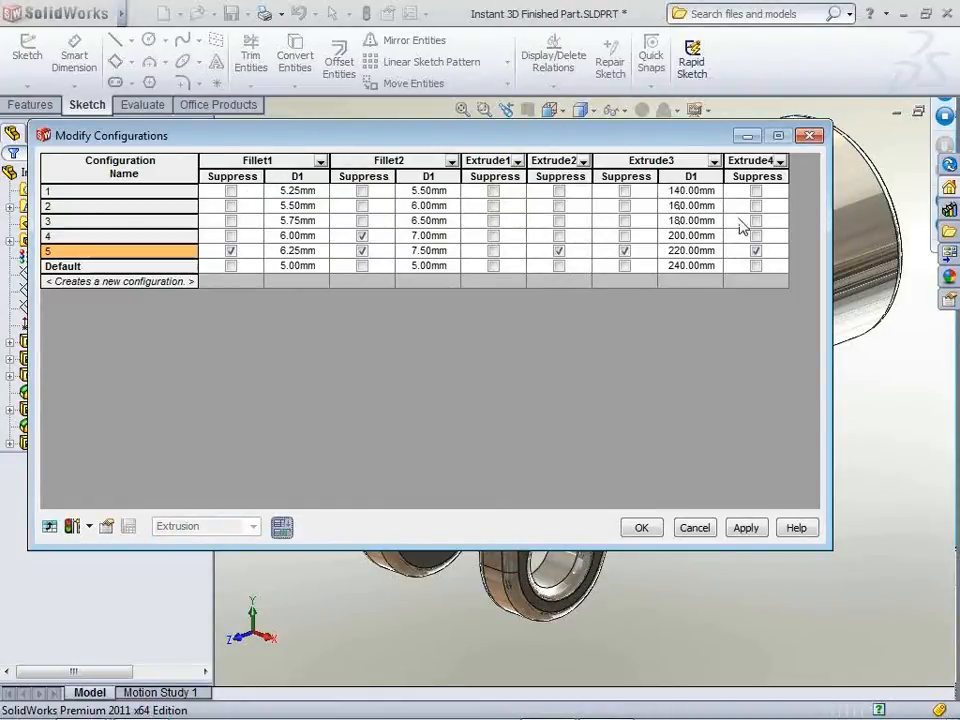
left_click(282, 527)
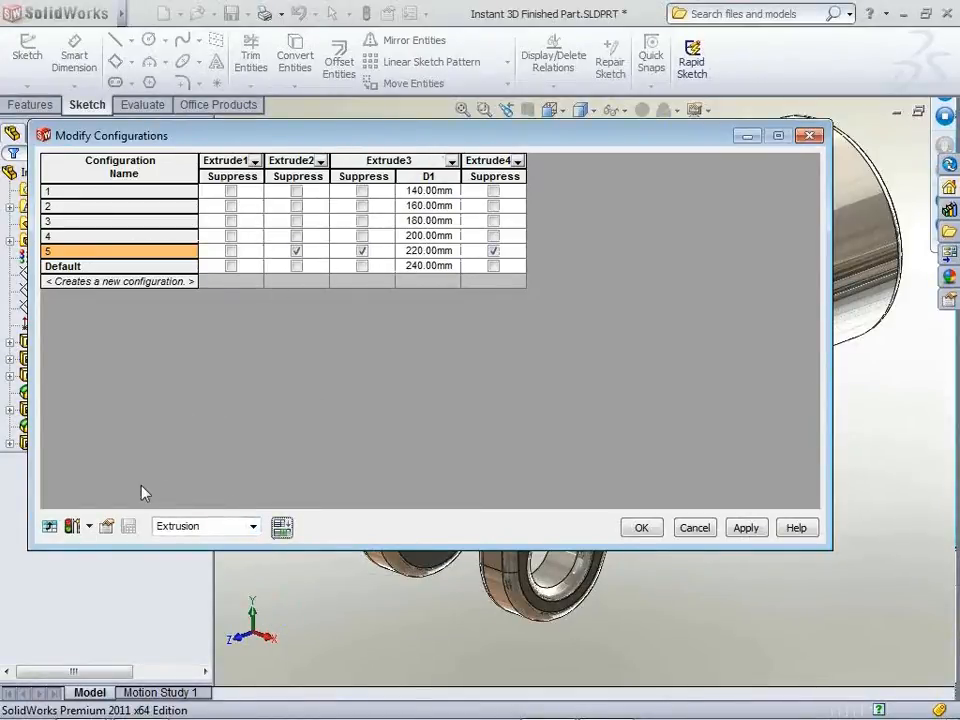
Show custom properties in the Extrusion table, add the Fini property and delete the Usinage property column.
left_click(107, 527)
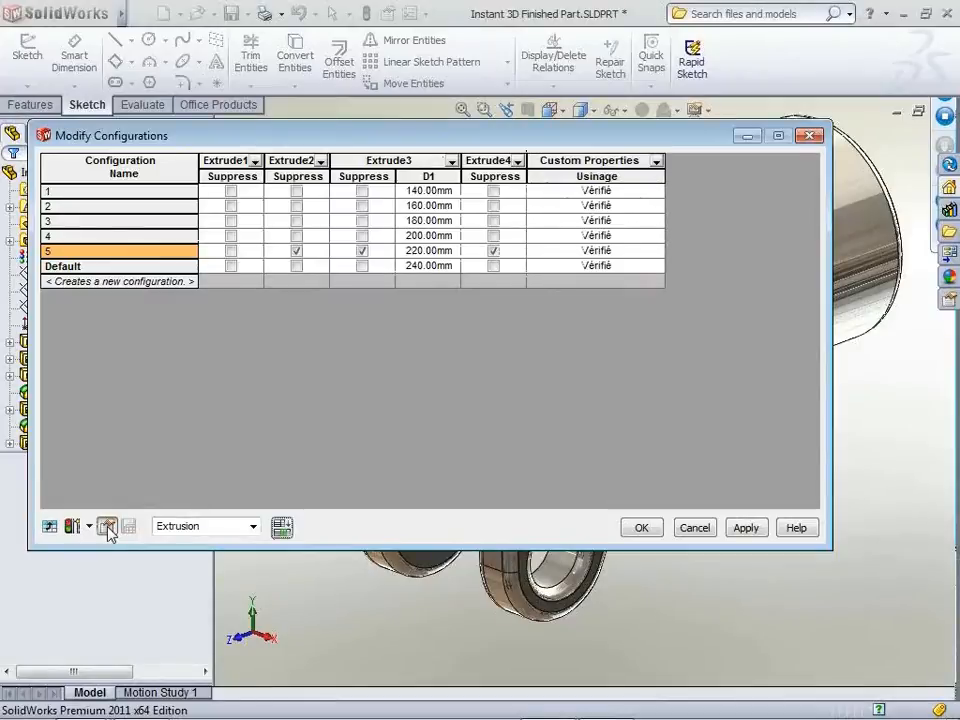
left_click(656, 162)
left_click_drag(816, 196, 788, 220)
left_click(676, 218)
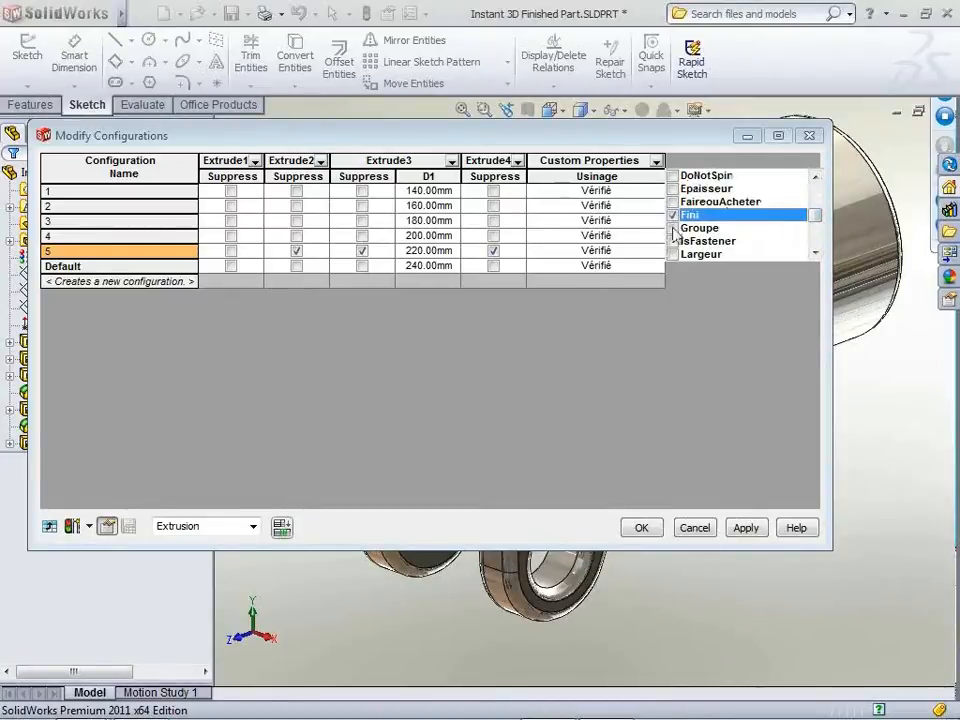
left_click(645, 336)
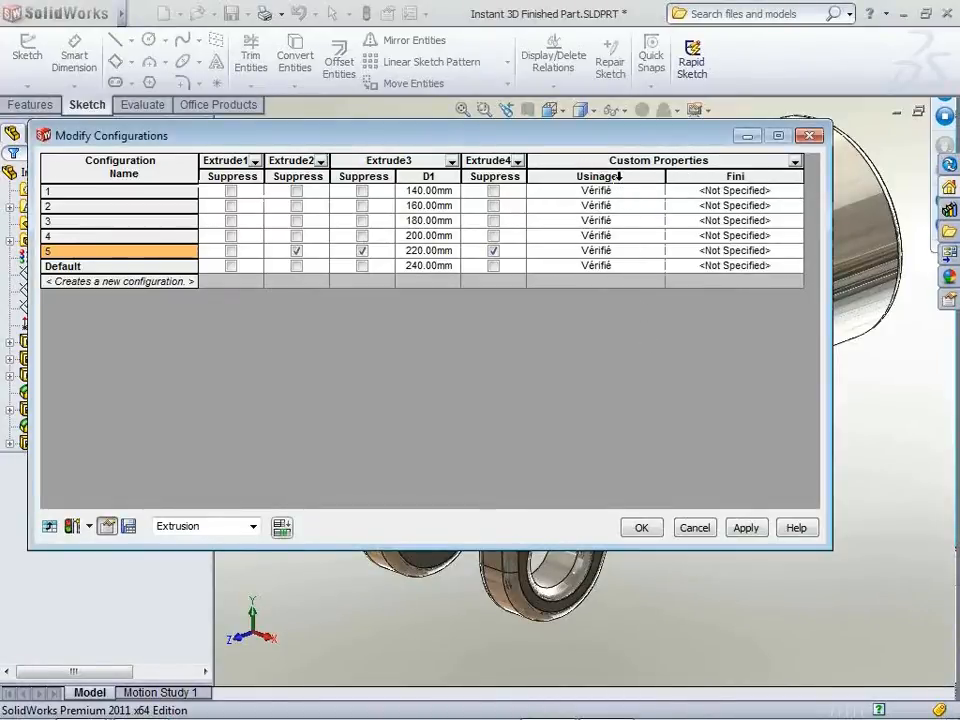
right_click(620, 176)
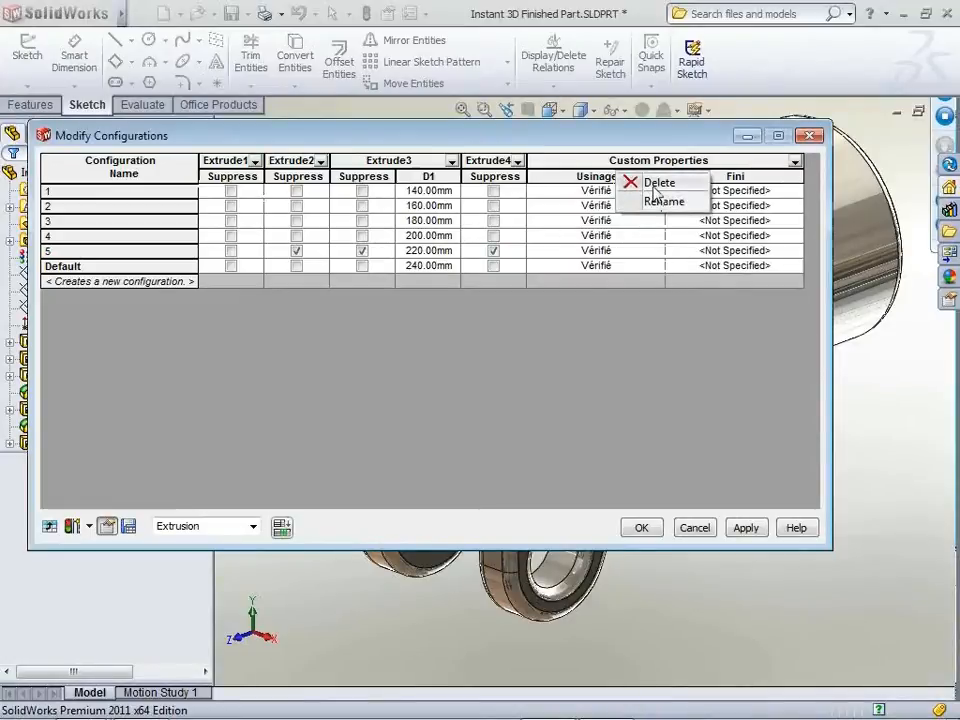
left_click(634, 185)
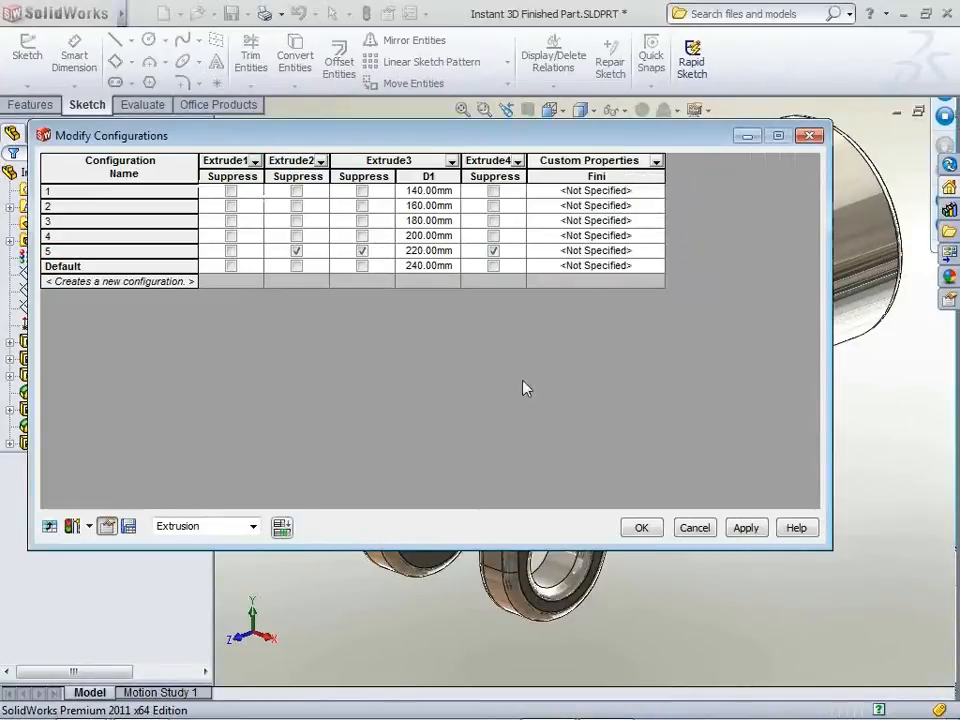
Fill the Fini property with dsasd, asda, ZXcc, zxc and qe for configurations 1 to 5, and 2ee for Default.
left_click(592, 191)
type("dsasd")
left_click(592, 206)
type("asda")
left_click(592, 224)
type("ZXcc")
left_click(592, 236)
type("zxc")
left_click(593, 251)
type("se")
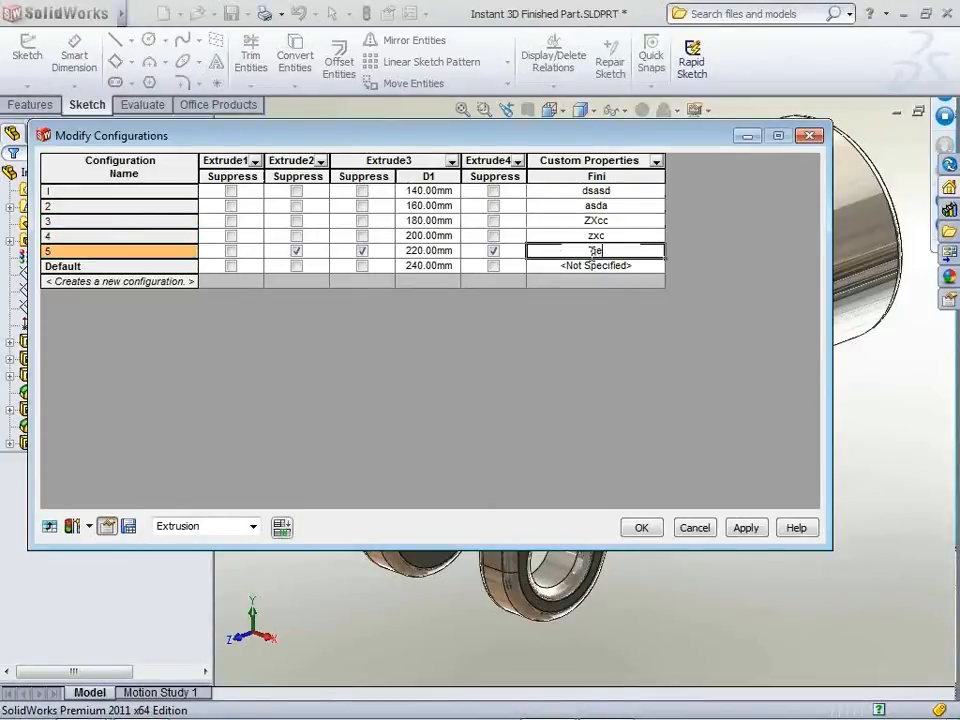
left_click(593, 266)
type("qe")
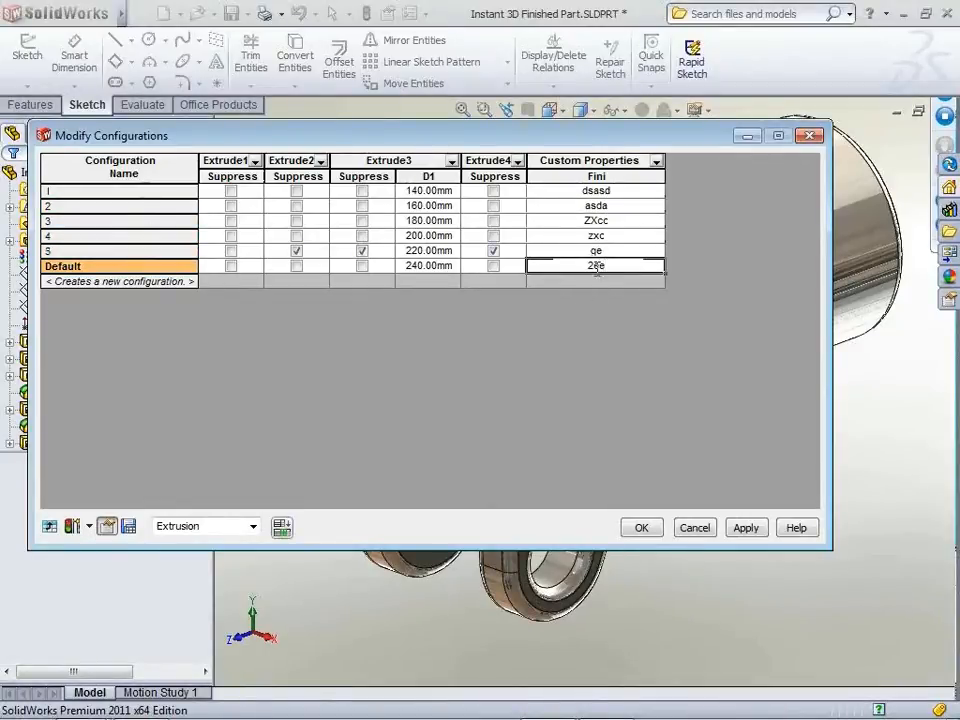
key("Return")
right_click(231, 167)
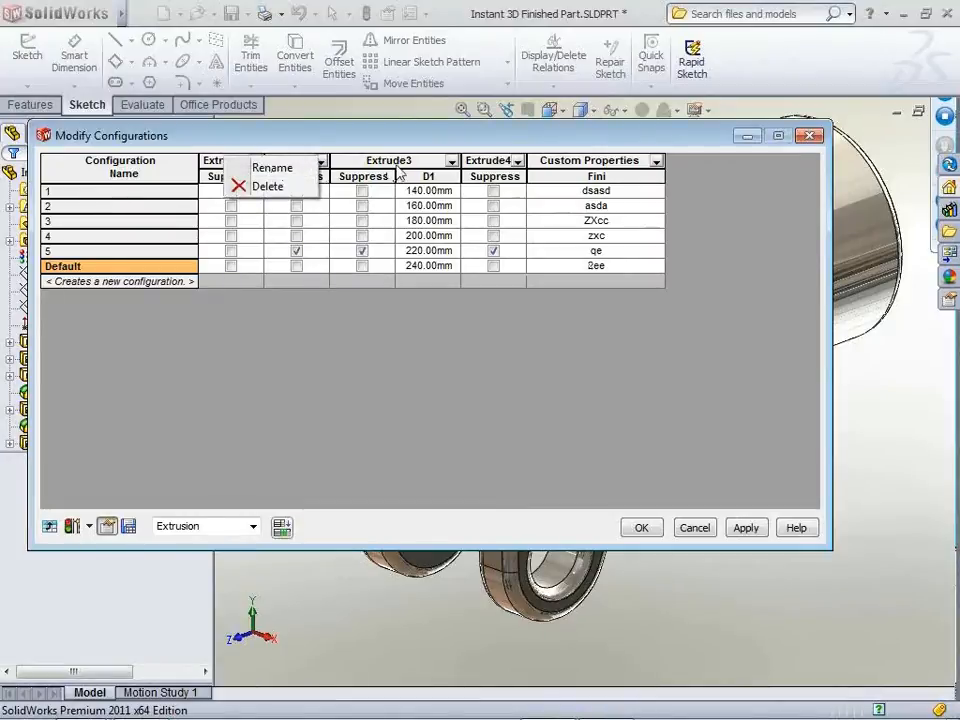
left_click(502, 324)
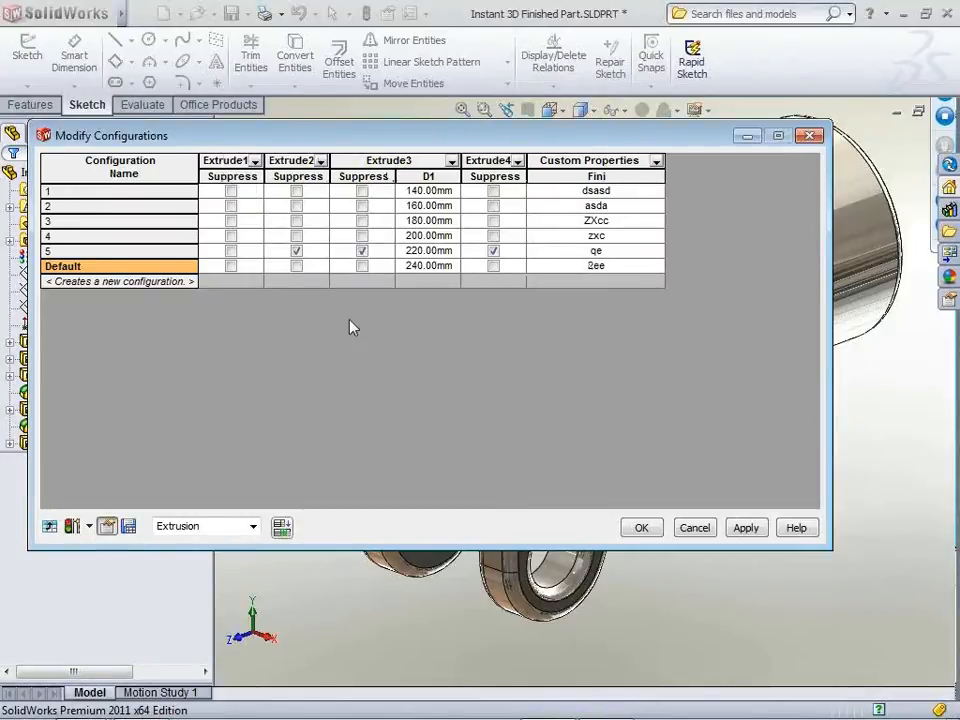
right_click(78, 207)
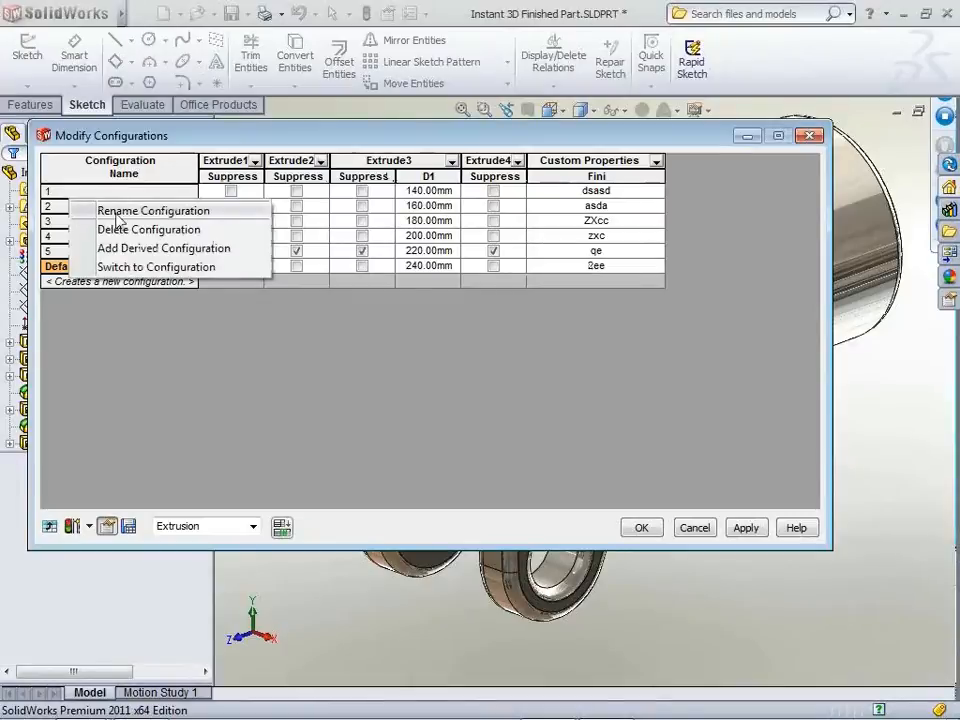
left_click(157, 250)
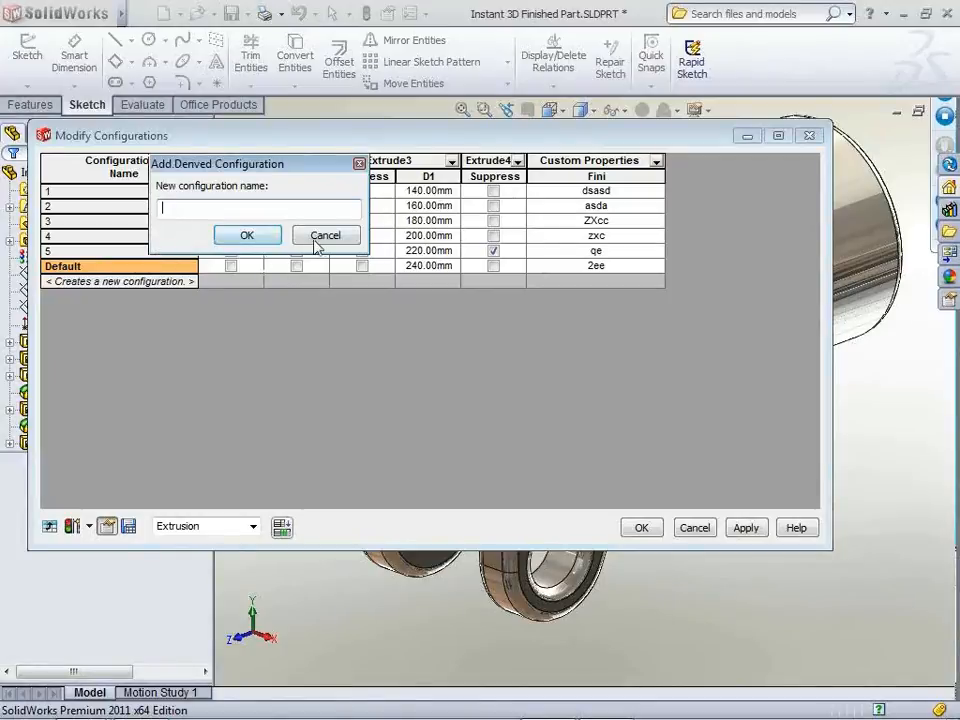
left_click(318, 240)
Add a derived configuration named 3.1 under configuration 3.
right_click(87, 230)
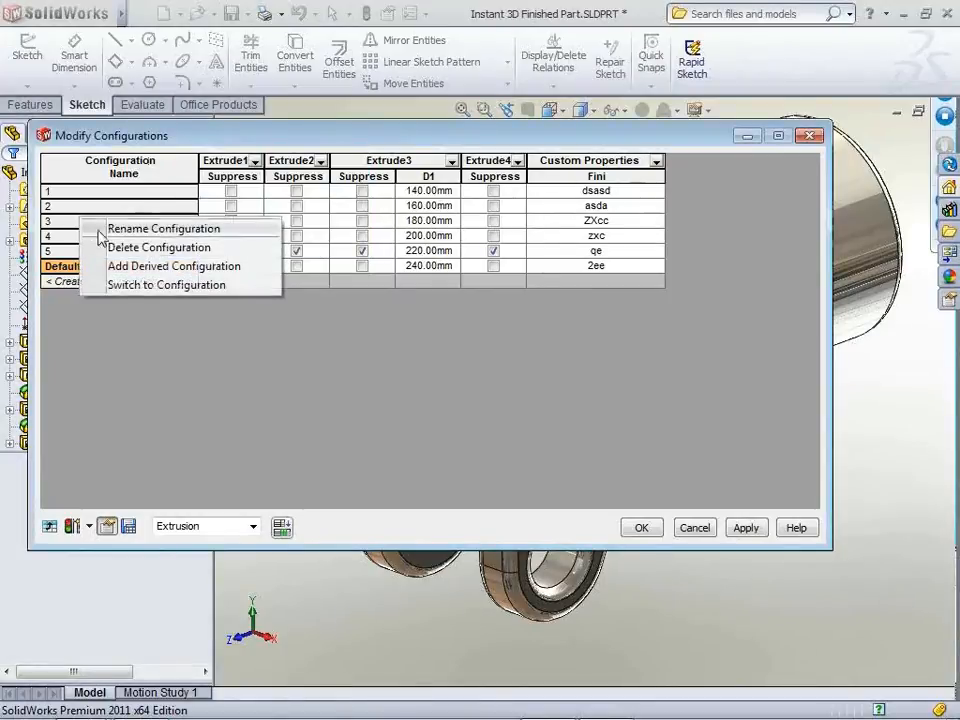
left_click(140, 267)
type("3.1")
key("Return")
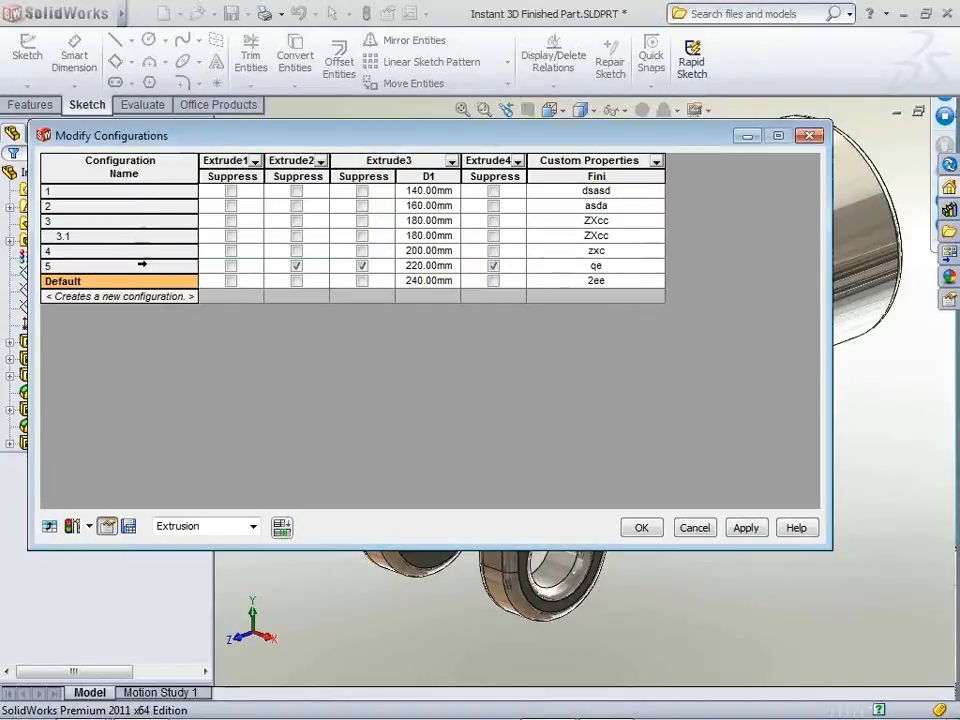
Set the Extrude3 D1 dimension to 260 mm for configuration 3.1, then apply the table and close it.
left_click(426, 238)
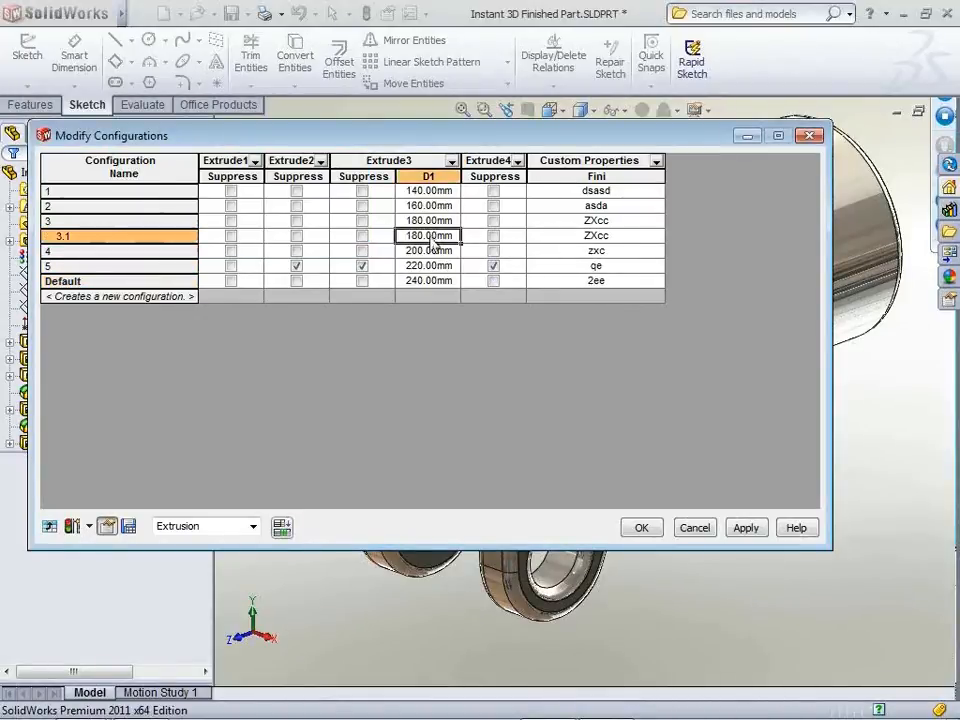
type("1260")
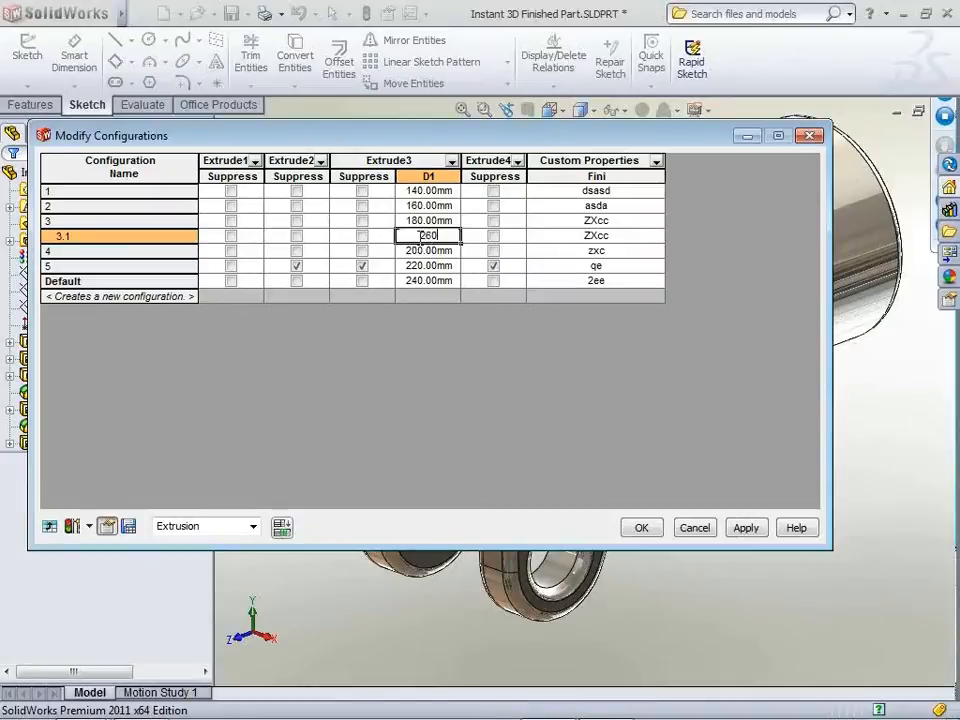
key("Return")
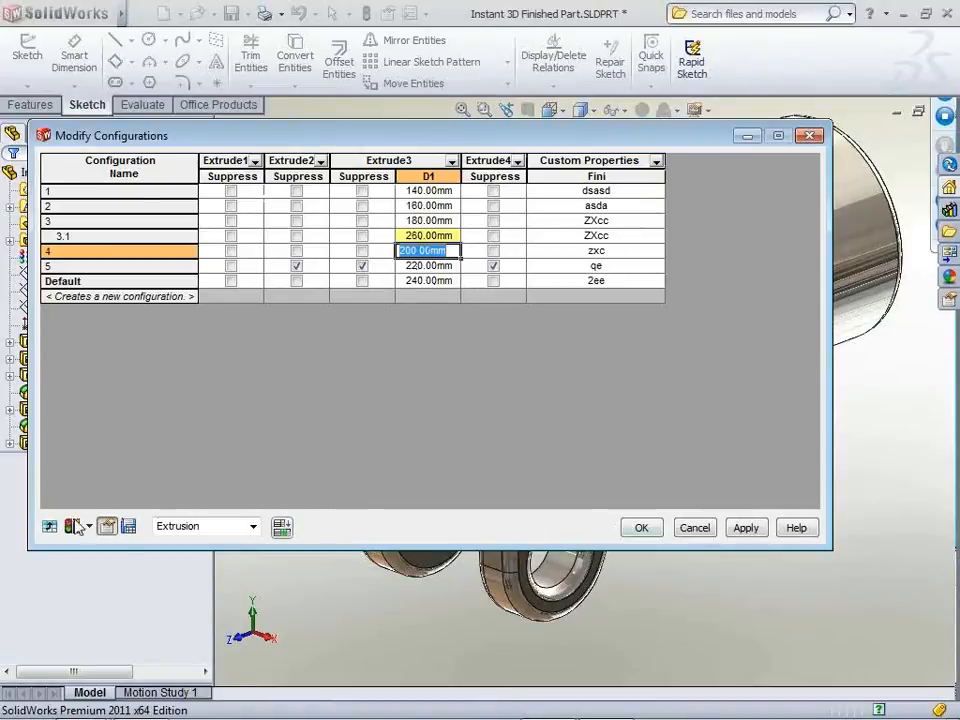
left_click(740, 528)
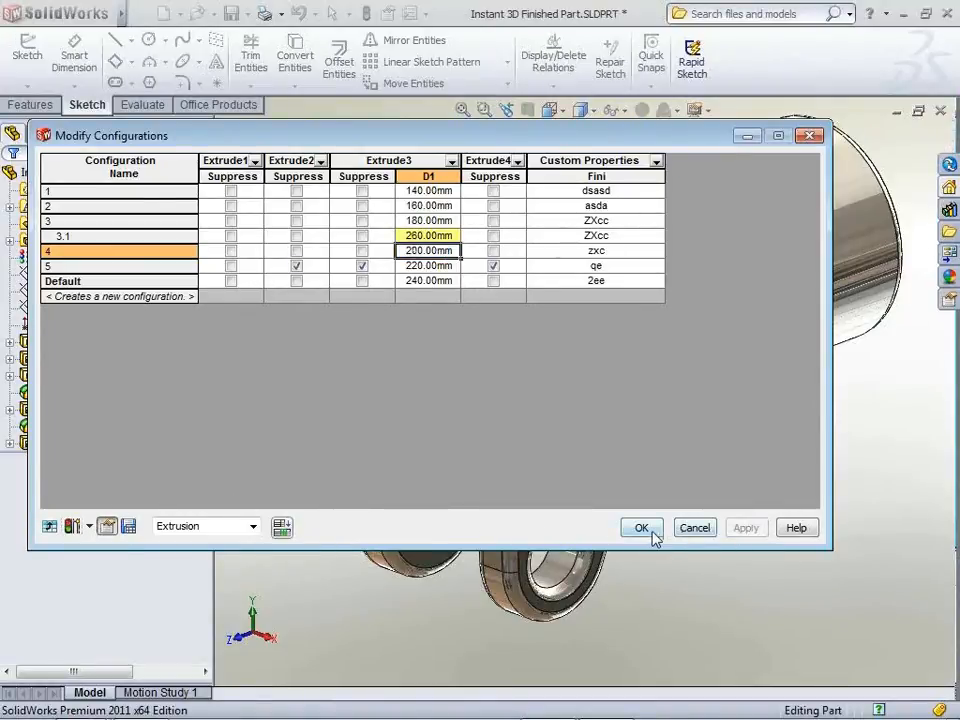
left_click(650, 537)
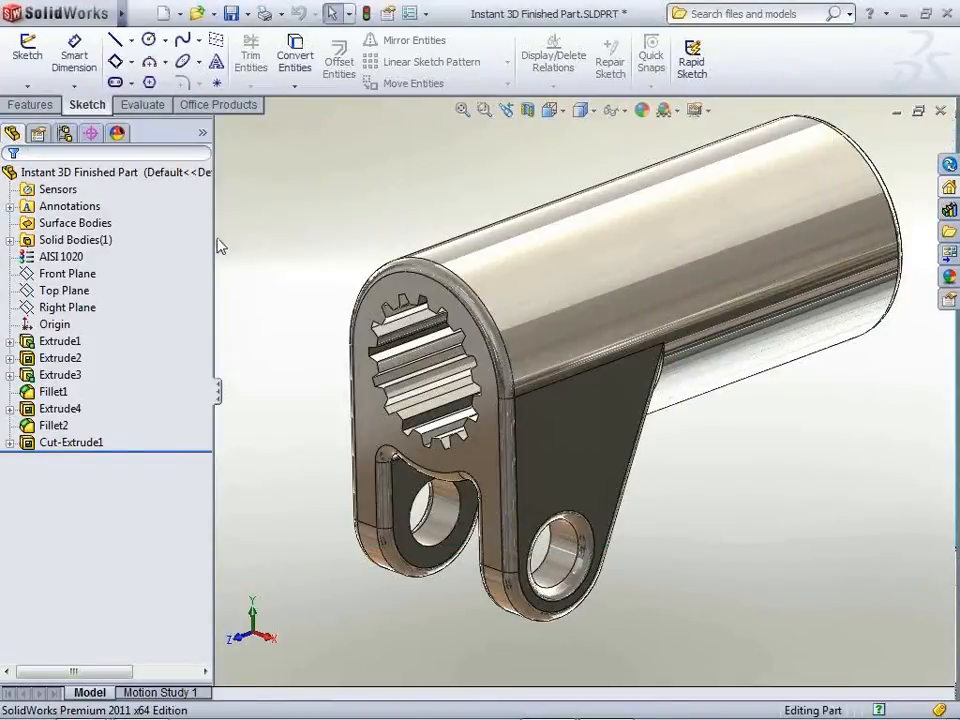
Activate derived configuration 3.1 and configurations 1 and 2 in turn to compare the extrusion lengths in the model.
left_click(65, 133)
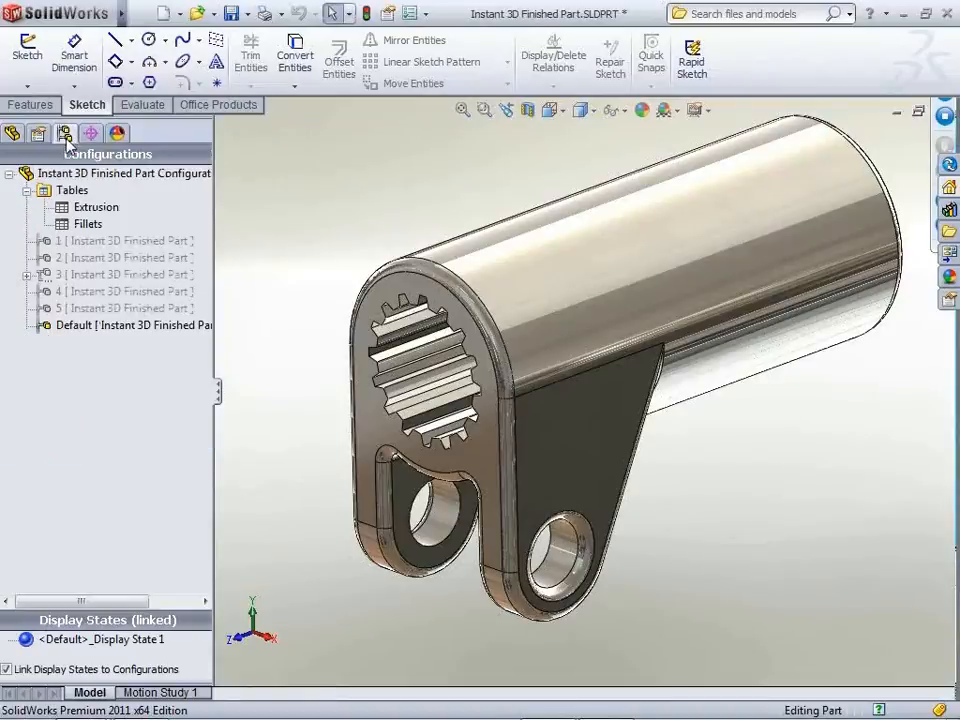
left_click(28, 274)
double_click(132, 298)
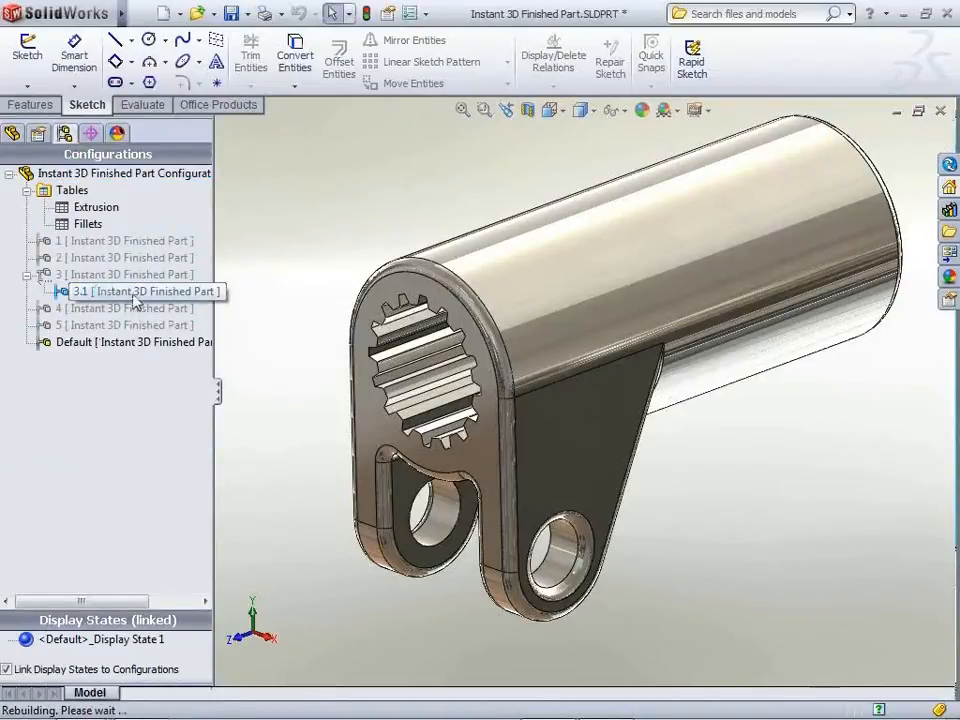
scroll(718, 405, "up", 2)
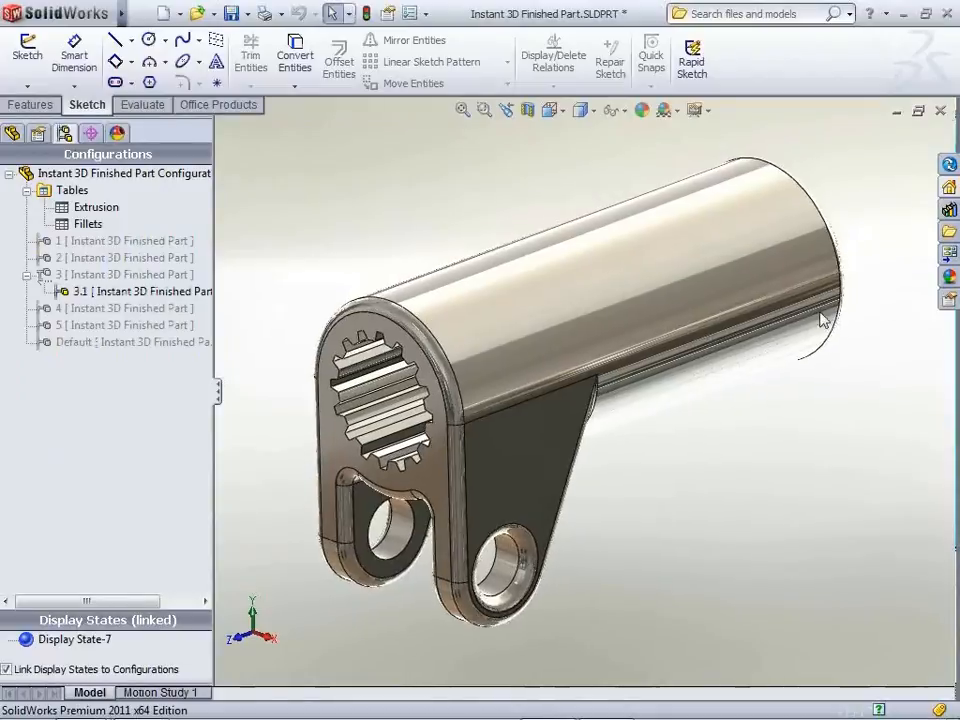
double_click(80, 243)
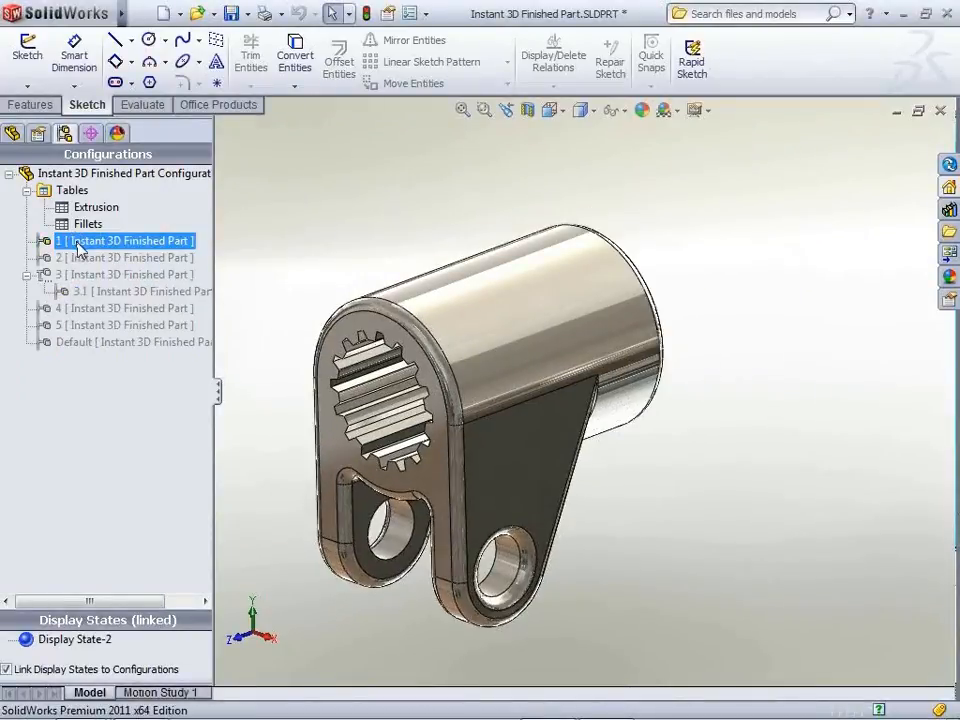
double_click(80, 257)
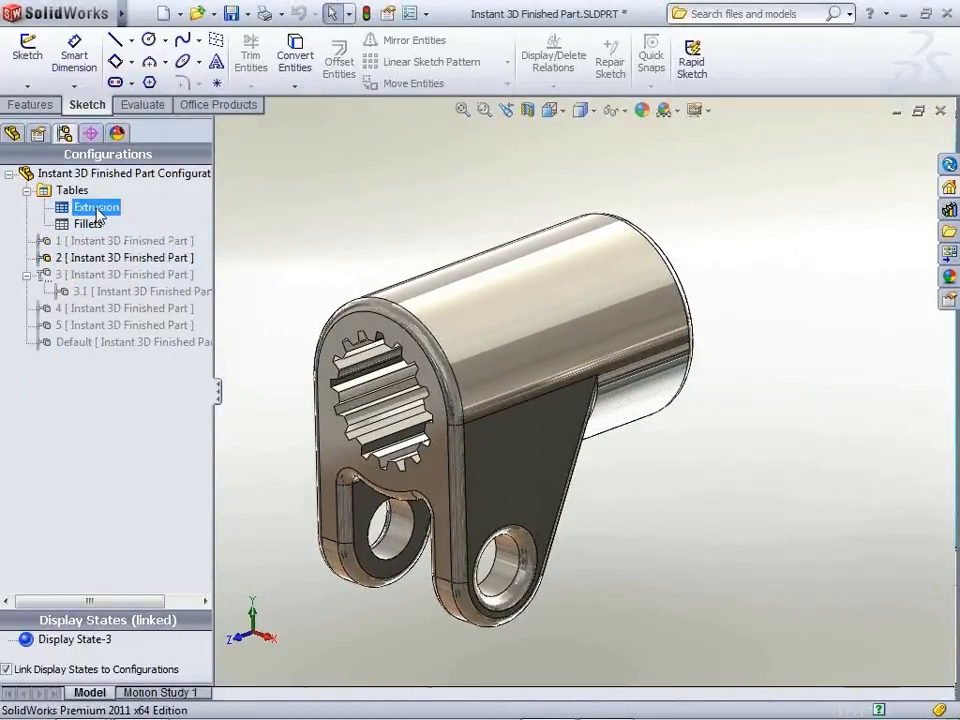
Open the saved Fillets table from the configuration tree, review its parameters, and close it without changes.
double_click(96, 208)
double_click(88, 223)
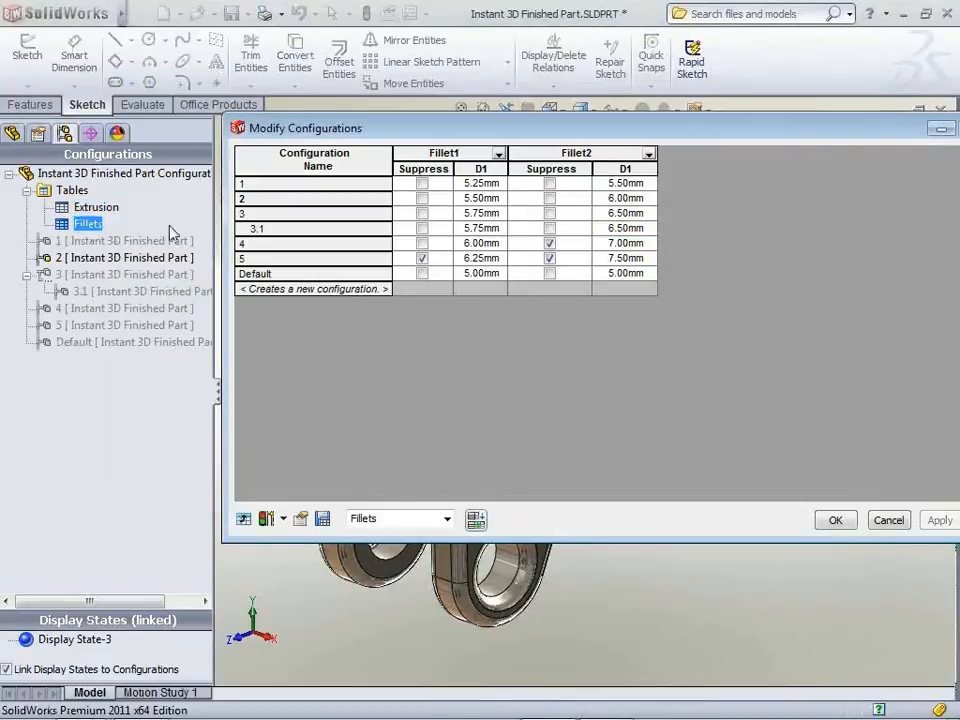
left_click_drag(634, 128, 456, 131)
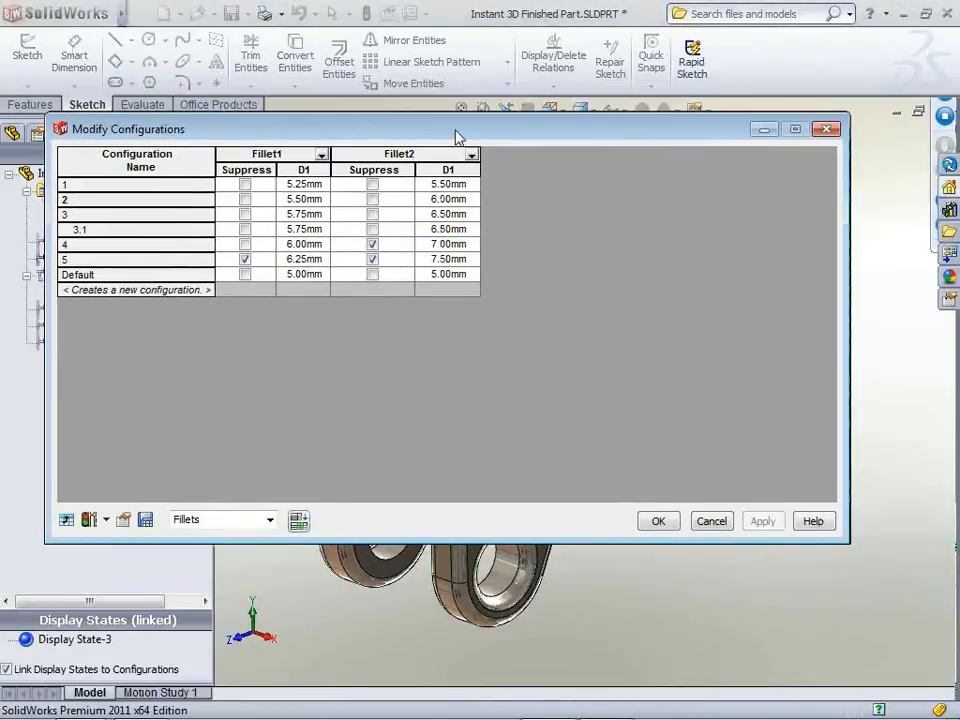
left_click(709, 532)
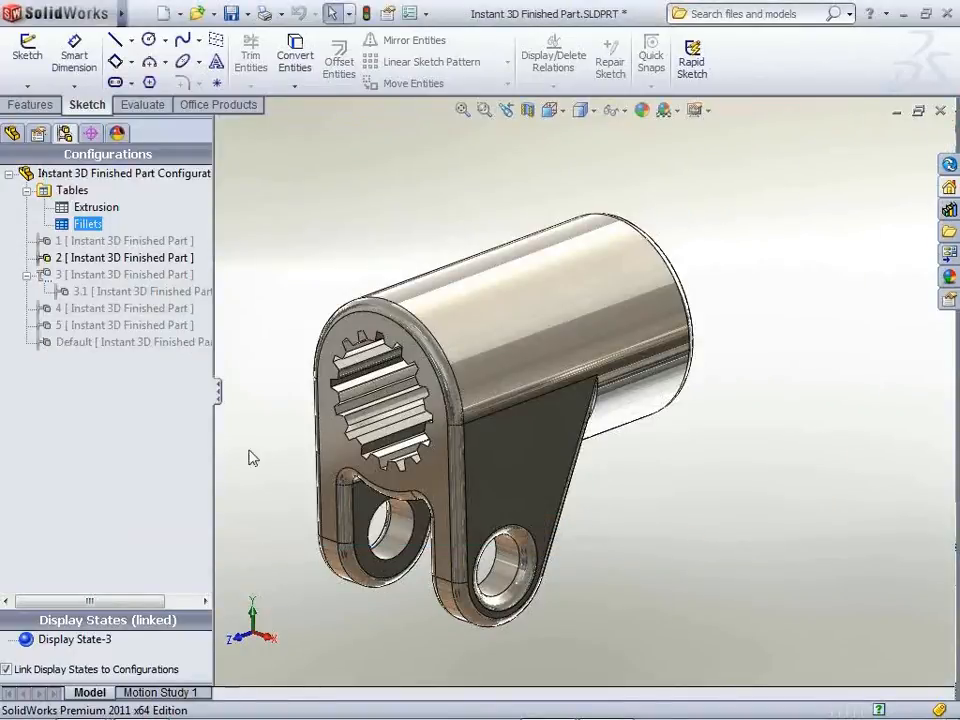
Activate configuration 5 to check its suppressed features, dismiss the unsaved-document reminder, and return to the Default configuration.
double_click(100, 326)
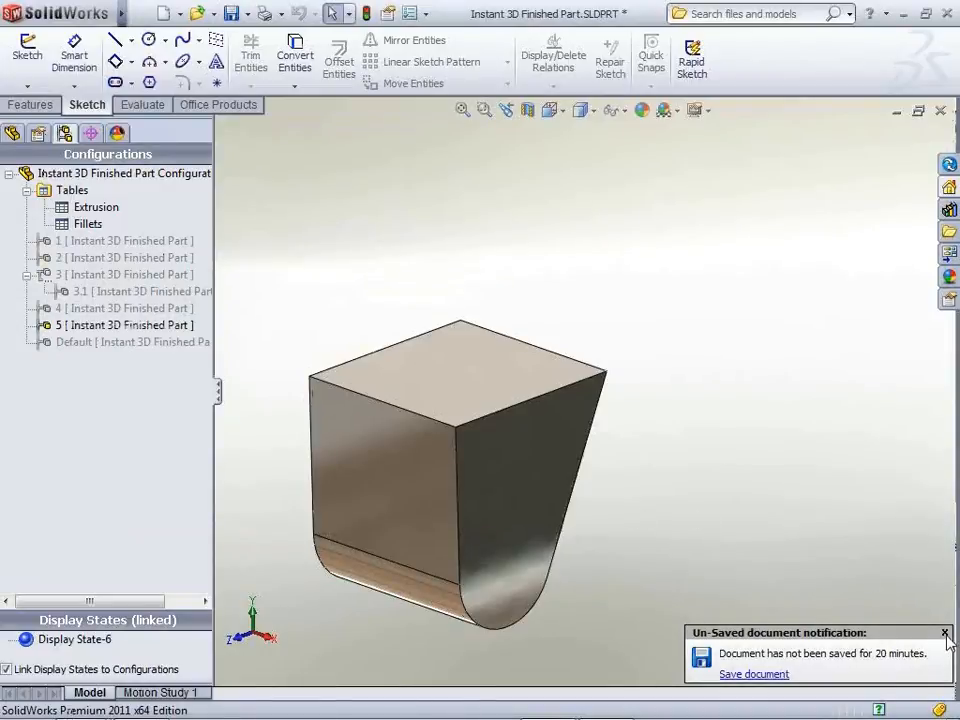
left_click(944, 634)
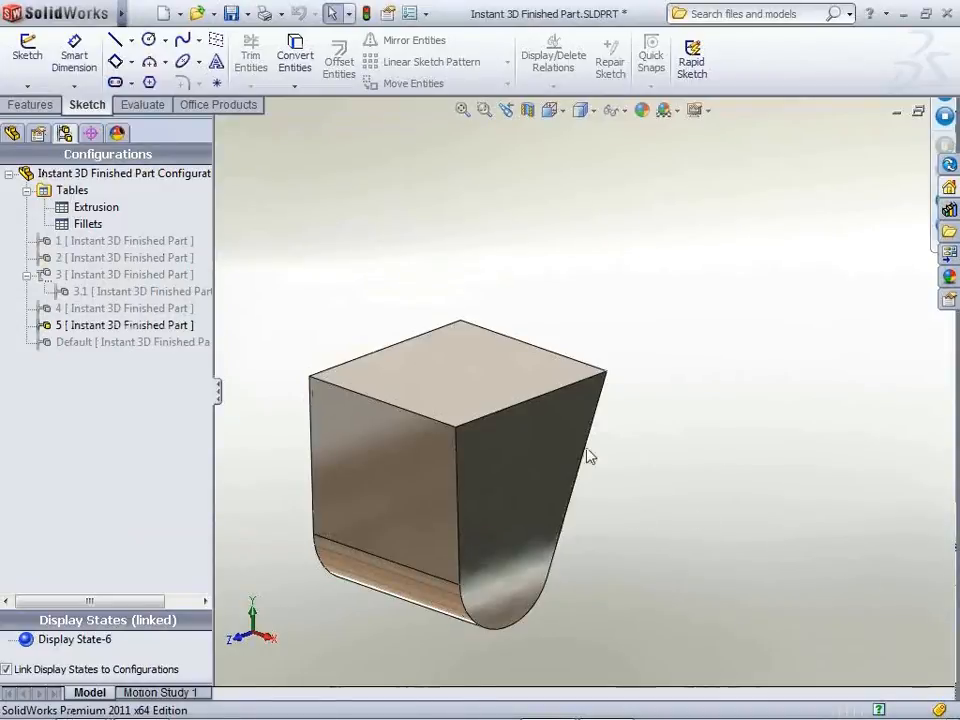
double_click(87, 342)
Display the dimensions of Extrude1 and open the configuration table for its 100 mm dimension, D2@Sketch1.
left_click(12, 133)
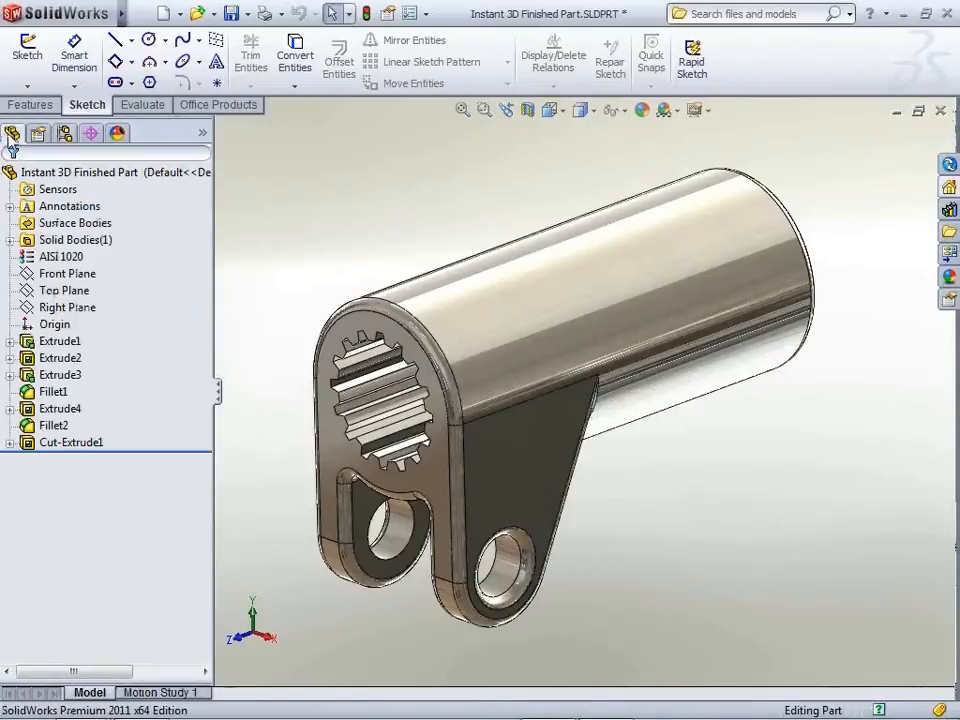
left_click(60, 341)
middle_click_drag(590, 420, 455, 273)
left_click_drag(455, 273, 446, 204)
middle_click_drag(446, 204, 506, 244, "ctrl")
right_click(486, 249)
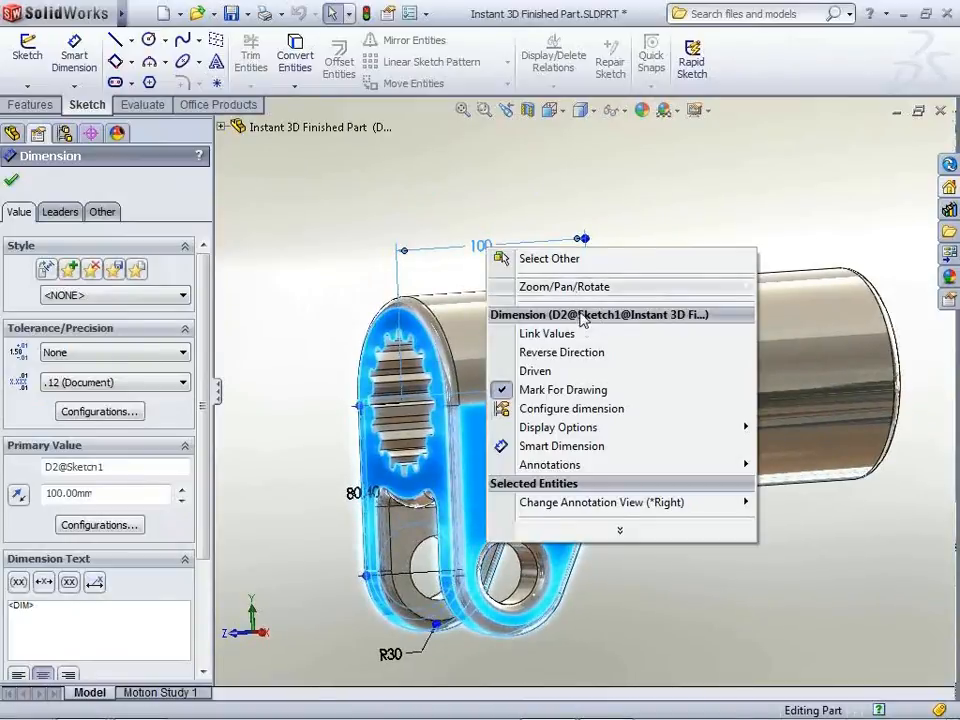
left_click(578, 411)
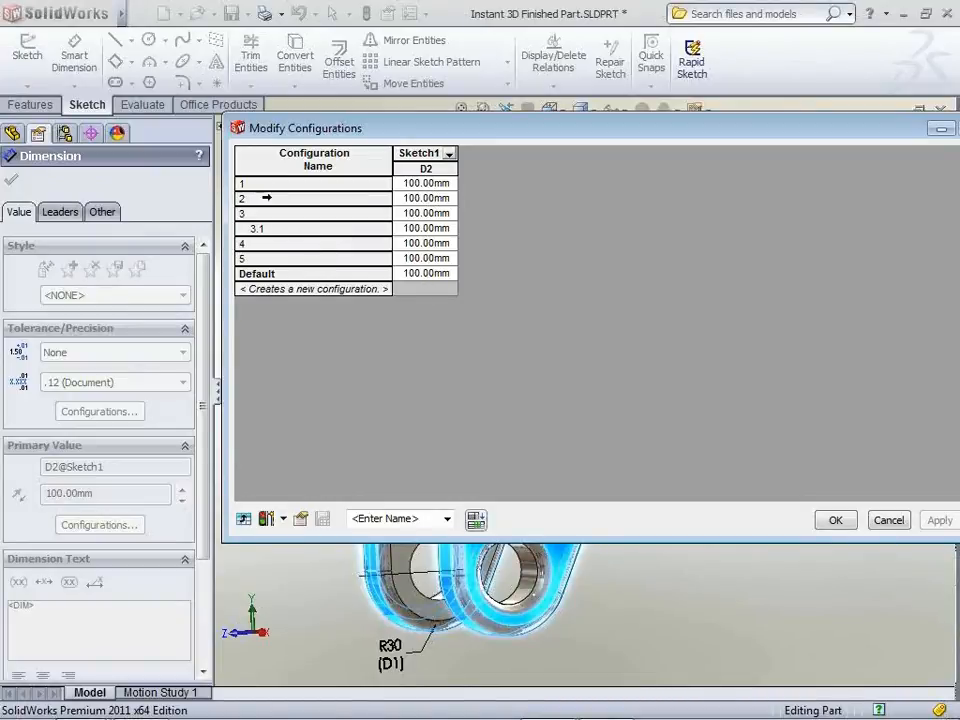
Set D2 to 105, 110, 115, 120, 125 and 130 mm for configurations 2, 3, 3.1, 4, 5 and Default, and accept the table.
left_click(418, 200)
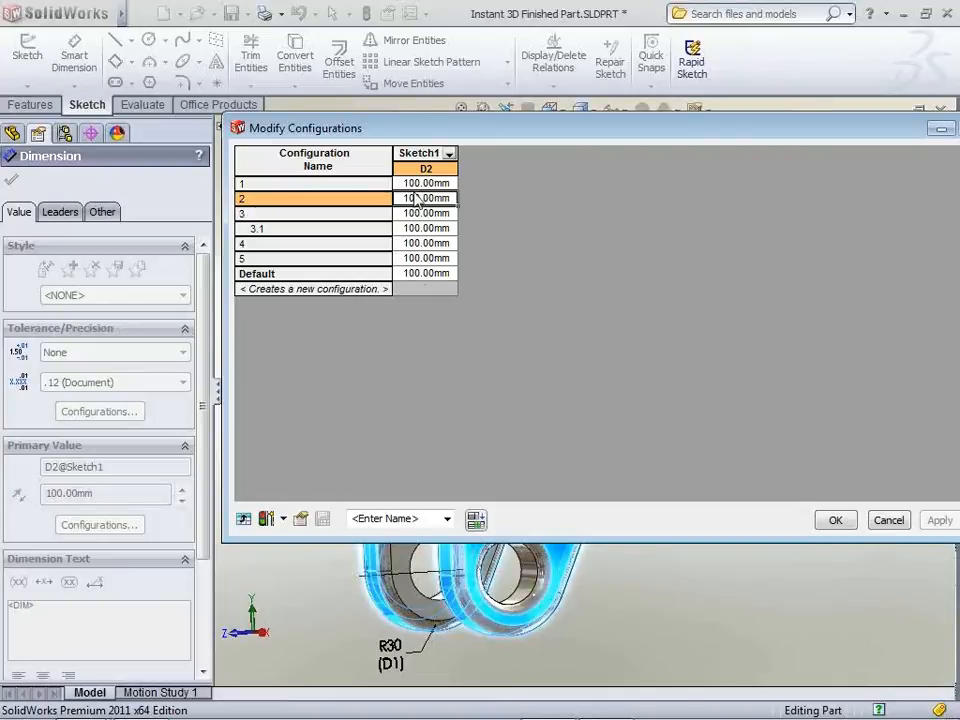
type("105")
key("Return")
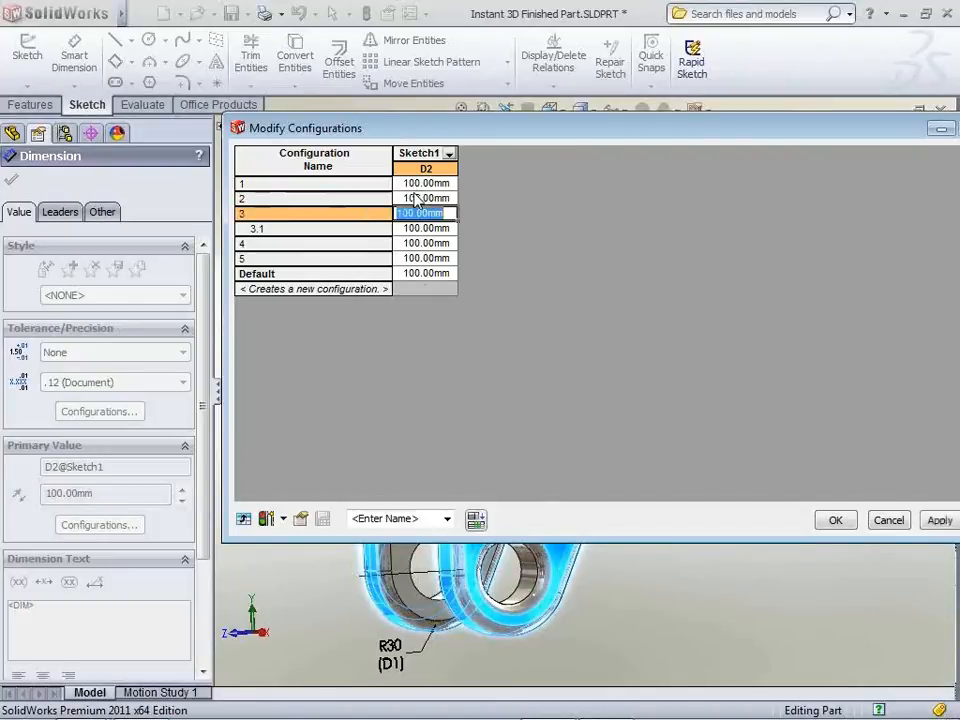
left_click_drag(424, 185, 461, 281)
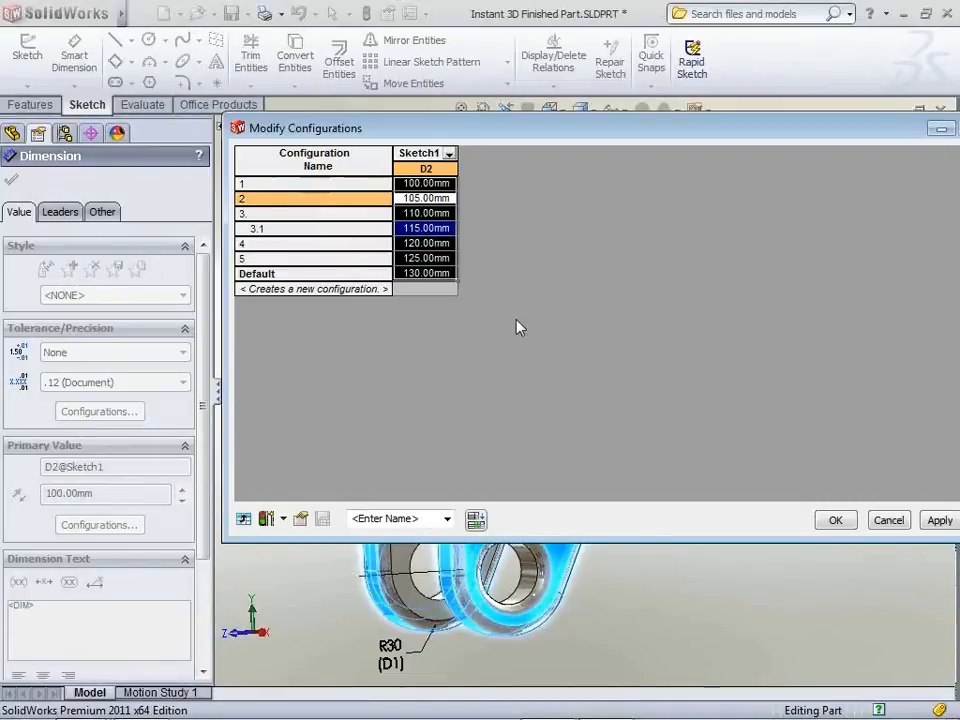
left_click(838, 520)
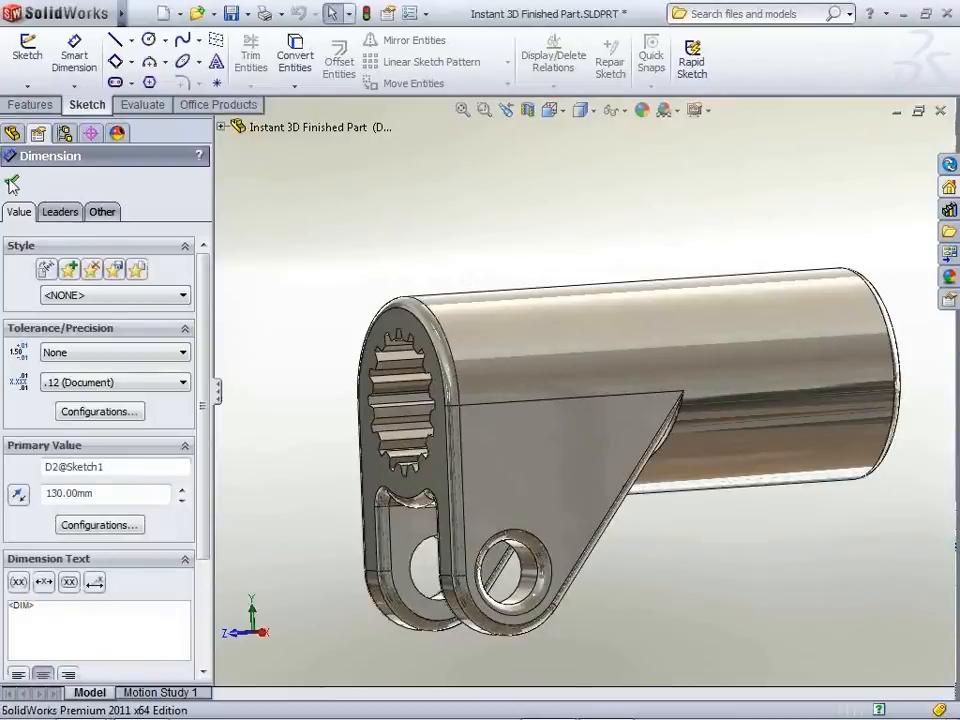
Display the dimensions of Extrude1 to check its configured length in the Default configuration, and clear the selection.
left_click(12, 133)
left_click(75, 344)
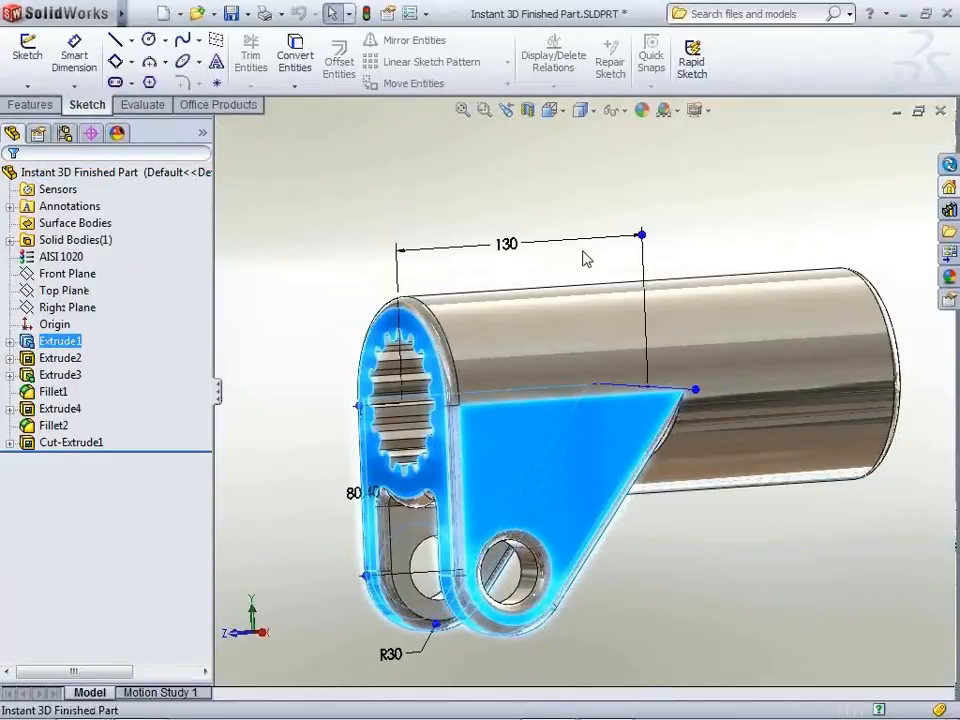
left_click(381, 196)
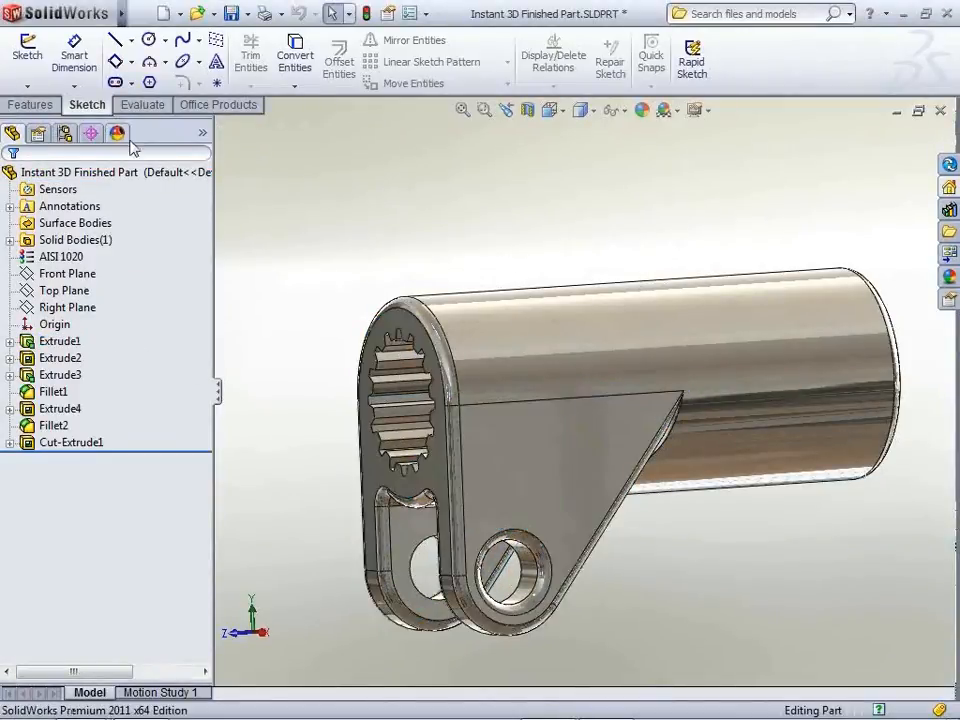
Activate configurations 2, 3, 3.1, 4 and Default one after another to compare the part geometry.
left_click(65, 133)
left_click(90, 258)
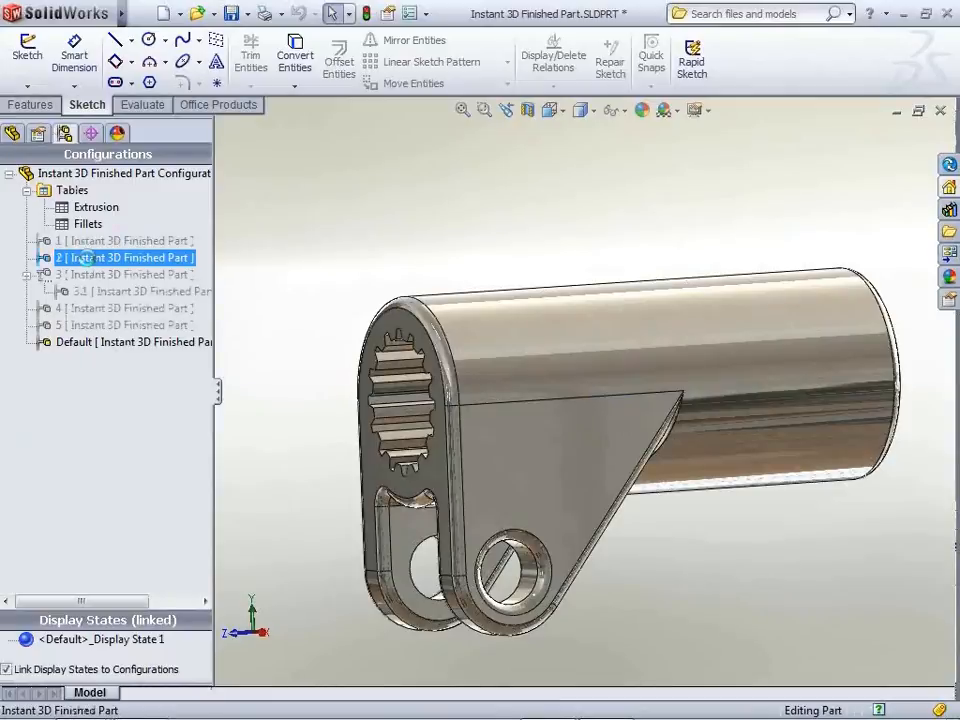
double_click(90, 258)
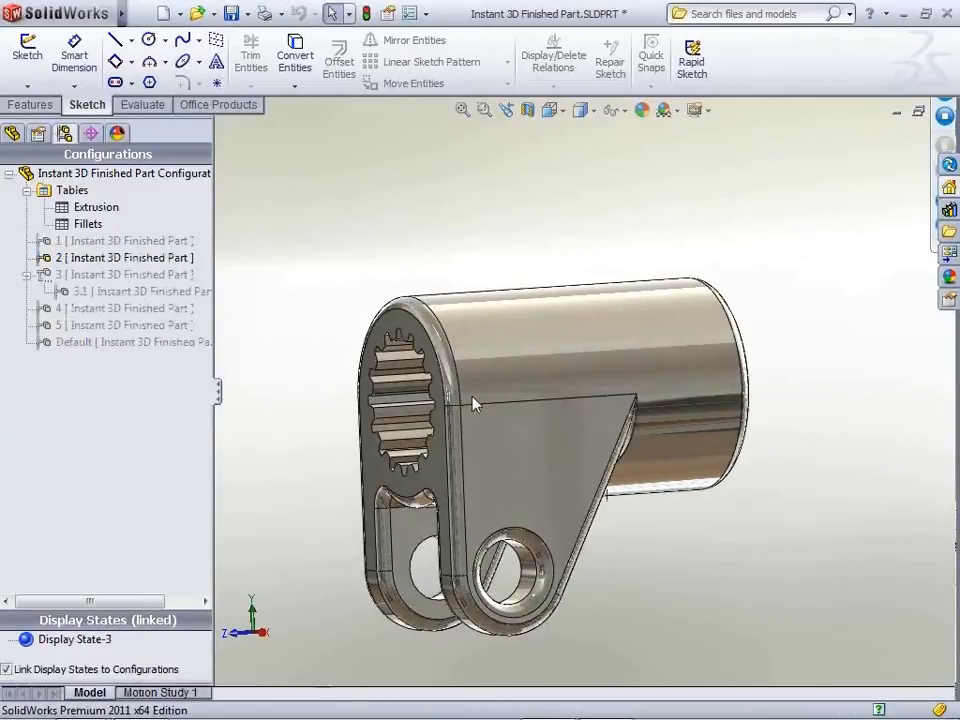
left_click(100, 274)
double_click(100, 274)
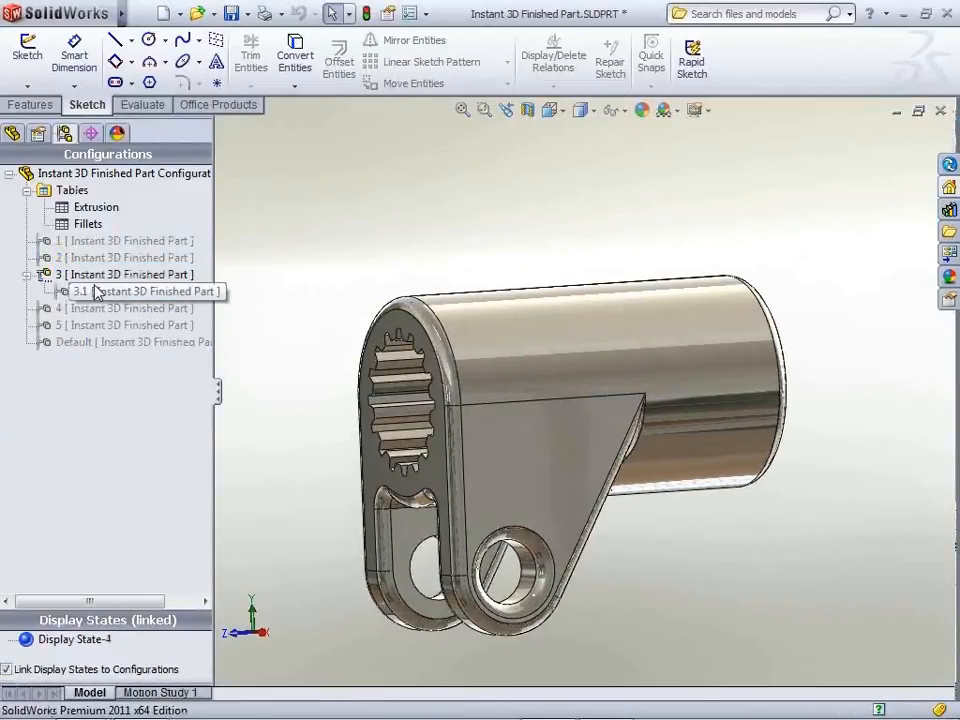
double_click(97, 291)
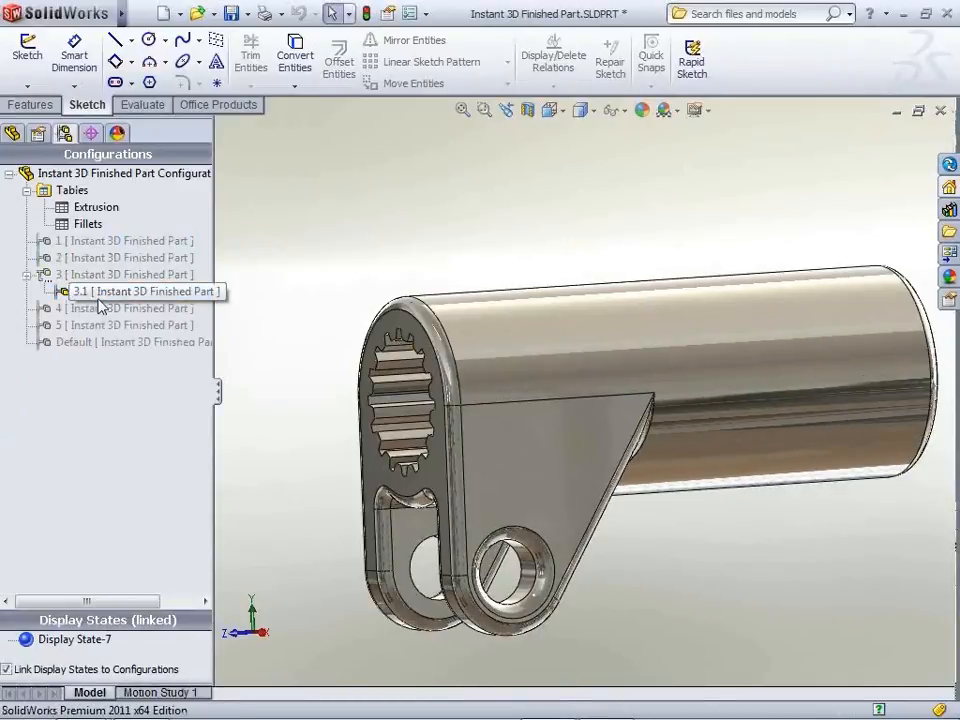
double_click(100, 308)
left_click(99, 326)
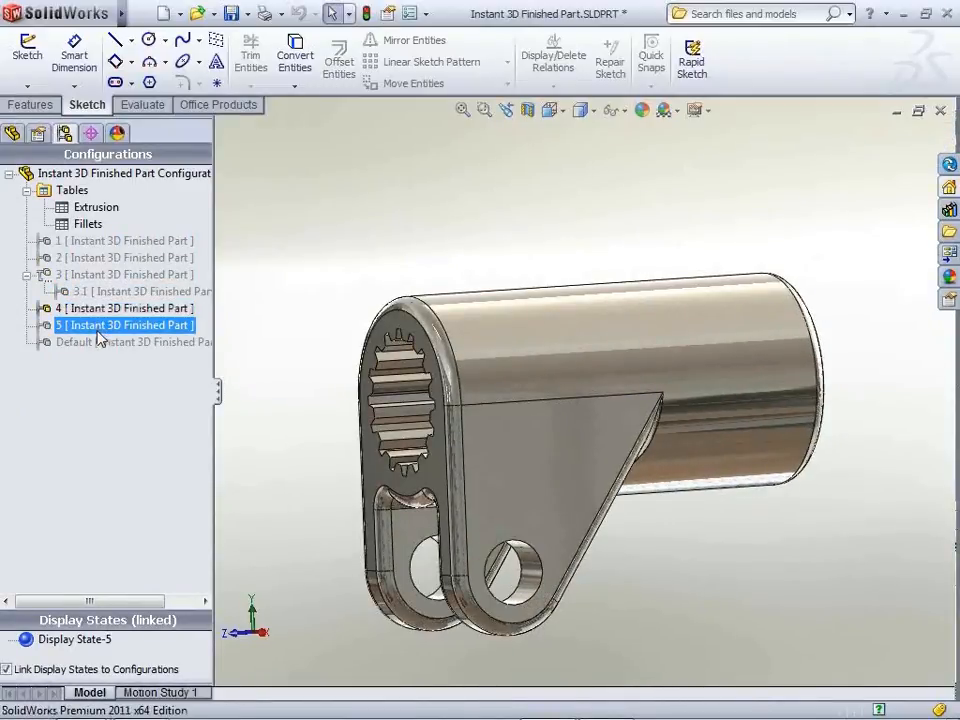
double_click(99, 342)
Activate configuration 1 and display the part's feature tree to review its features.
left_click(68, 243)
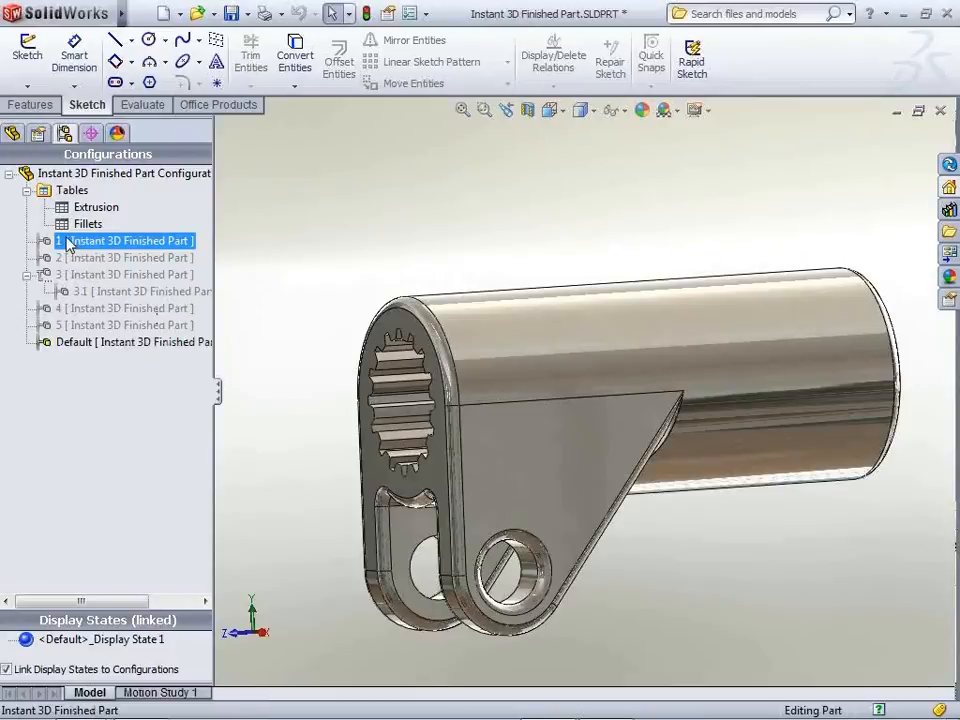
double_click(68, 243)
left_click(12, 133)
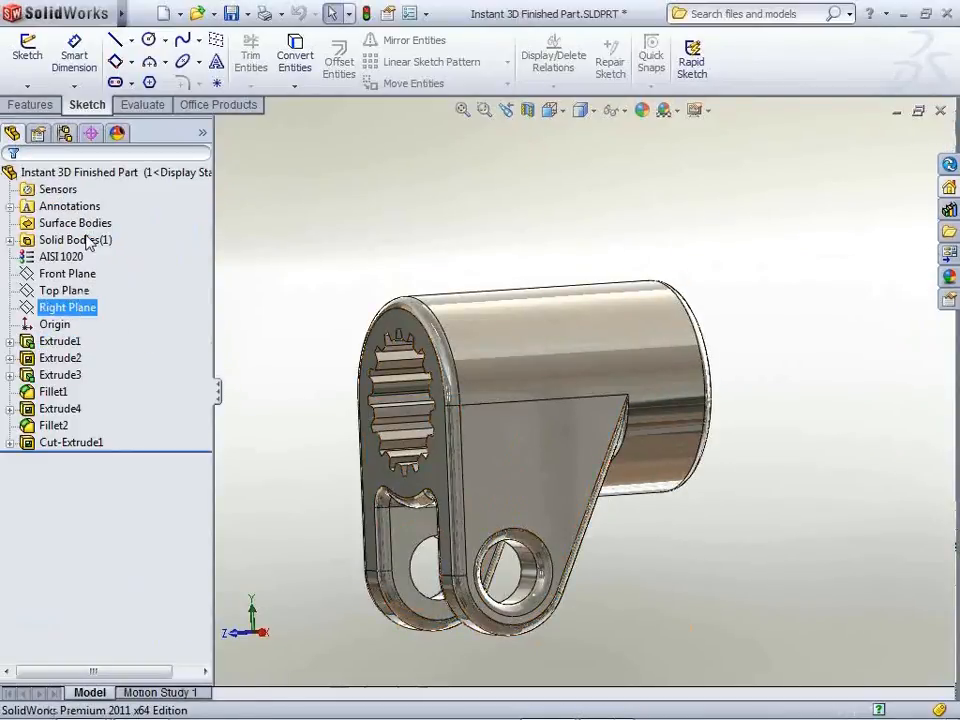
Reopen the saved Extrusion configuration table and reposition it so that the whole table window is in view.
left_click(64, 133)
double_click(80, 209)
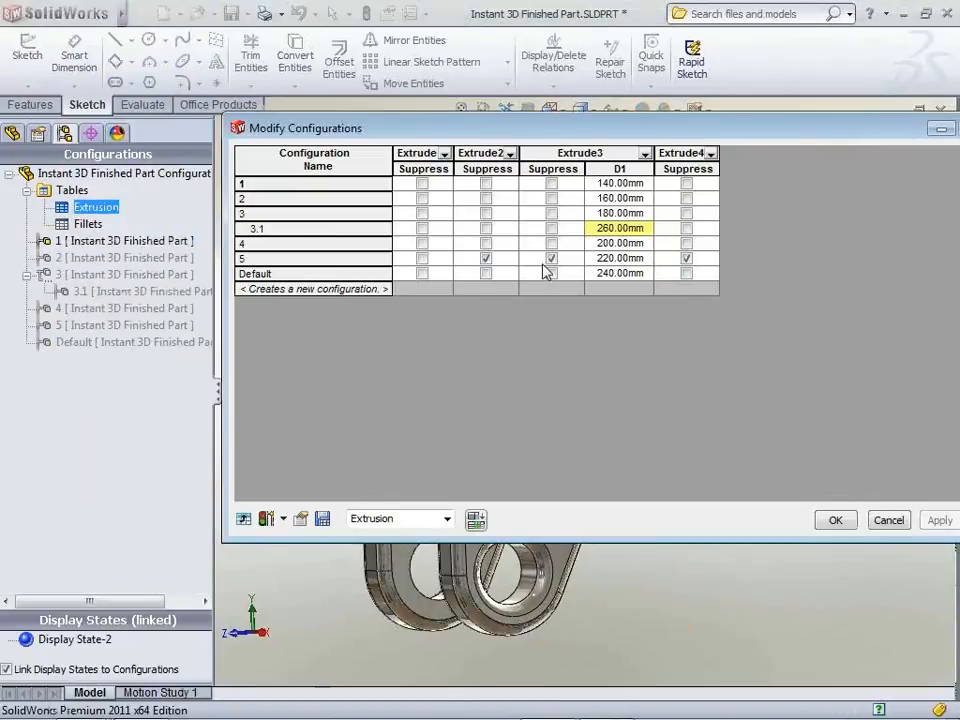
left_click_drag(593, 133, 414, 111)
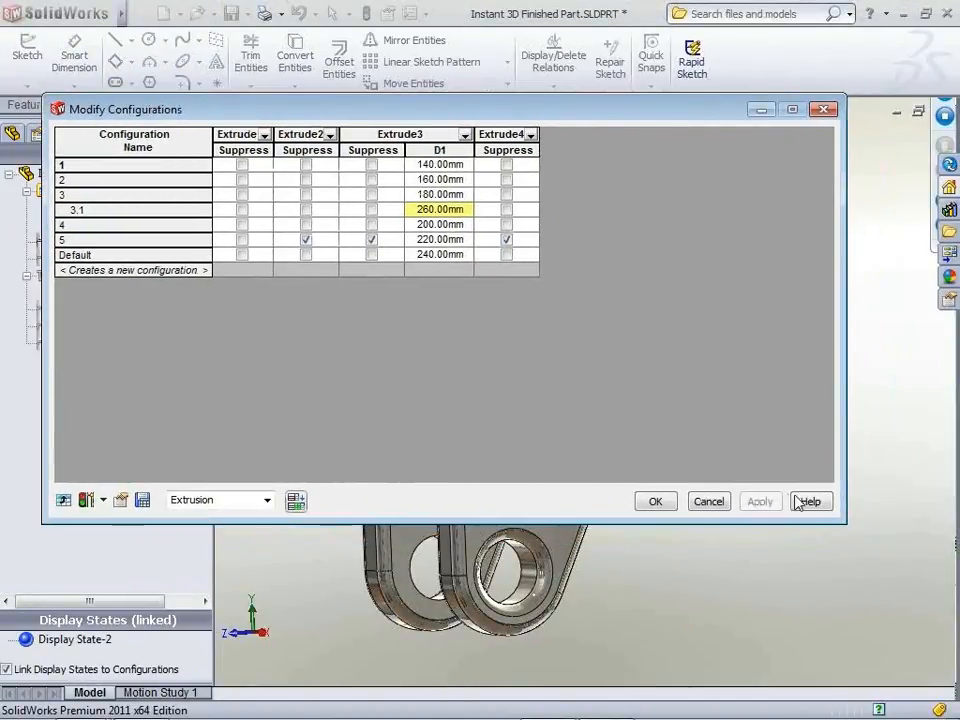
Look up the Modify Configurations help topic in the local help, and close the help window.
left_click(807, 501)
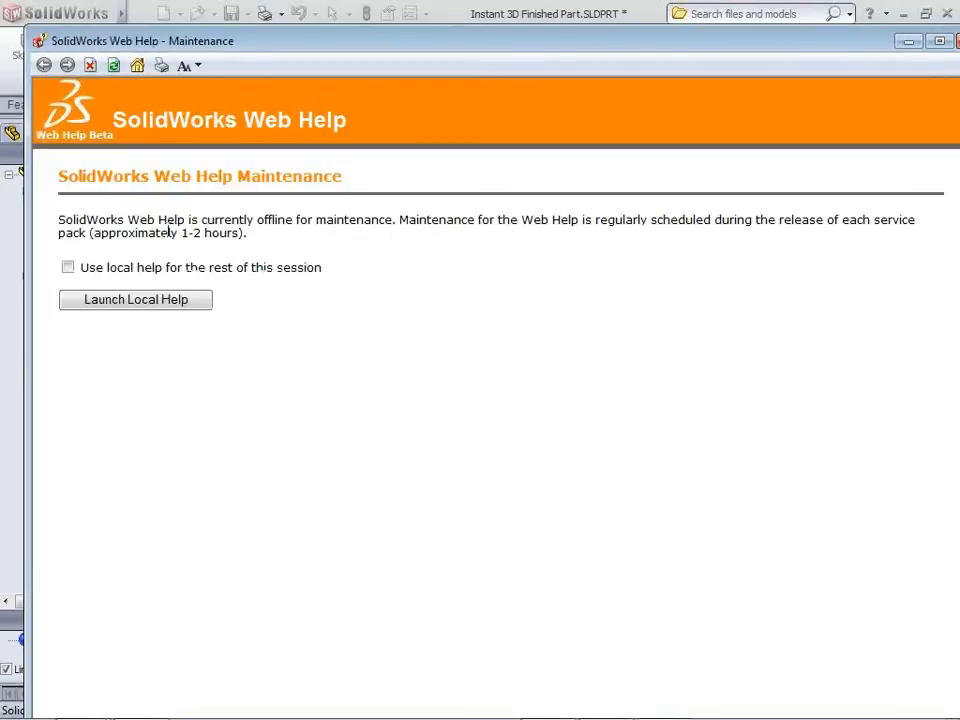
left_click(135, 300)
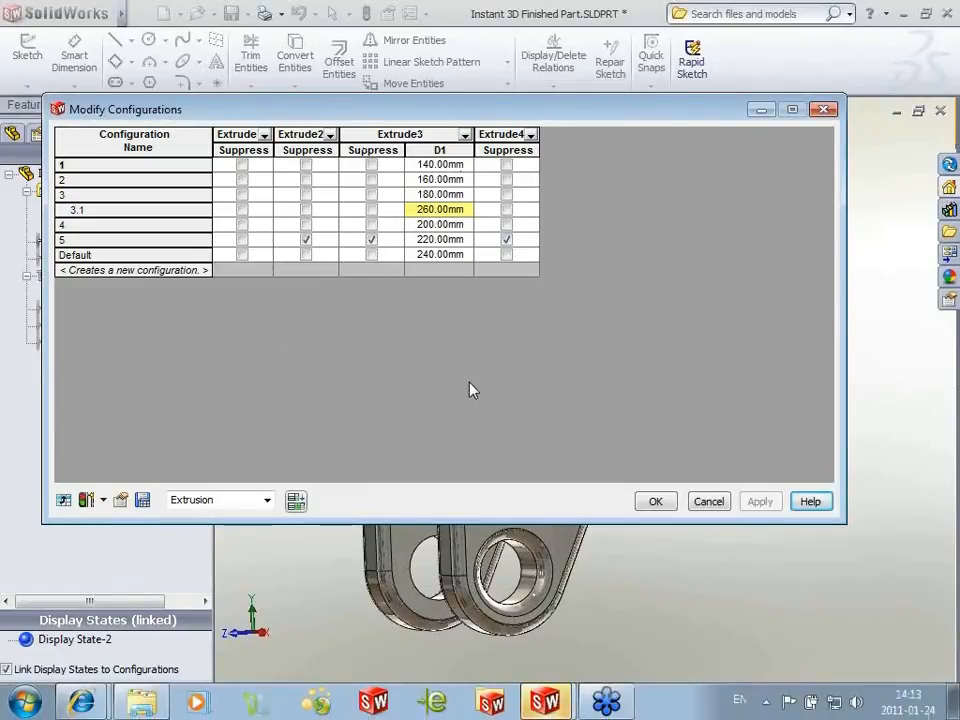
left_click(545, 702)
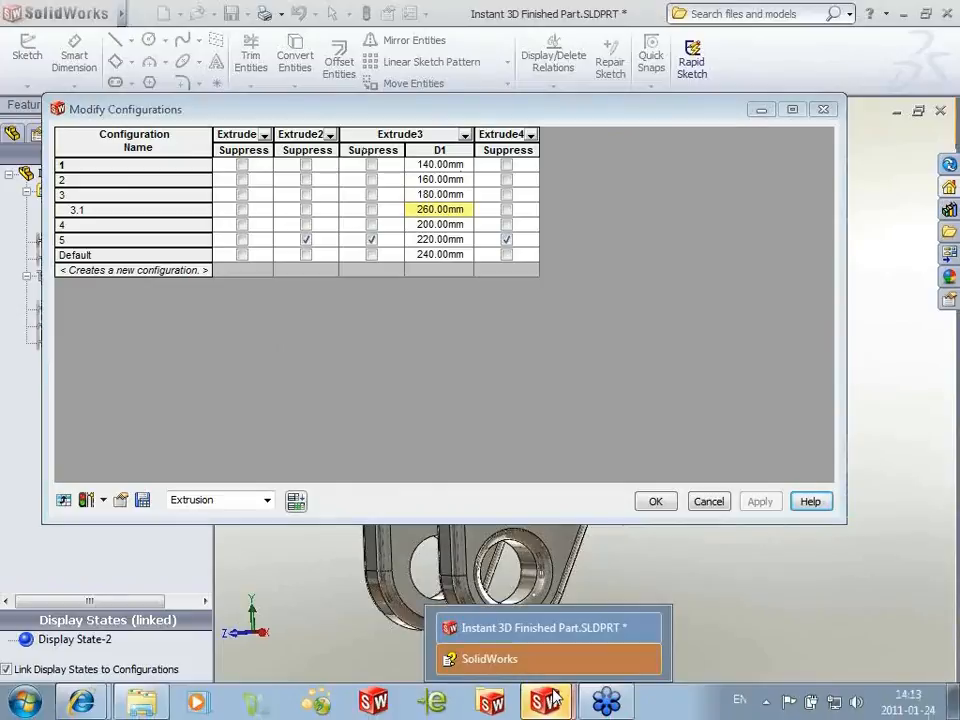
left_click(570, 656)
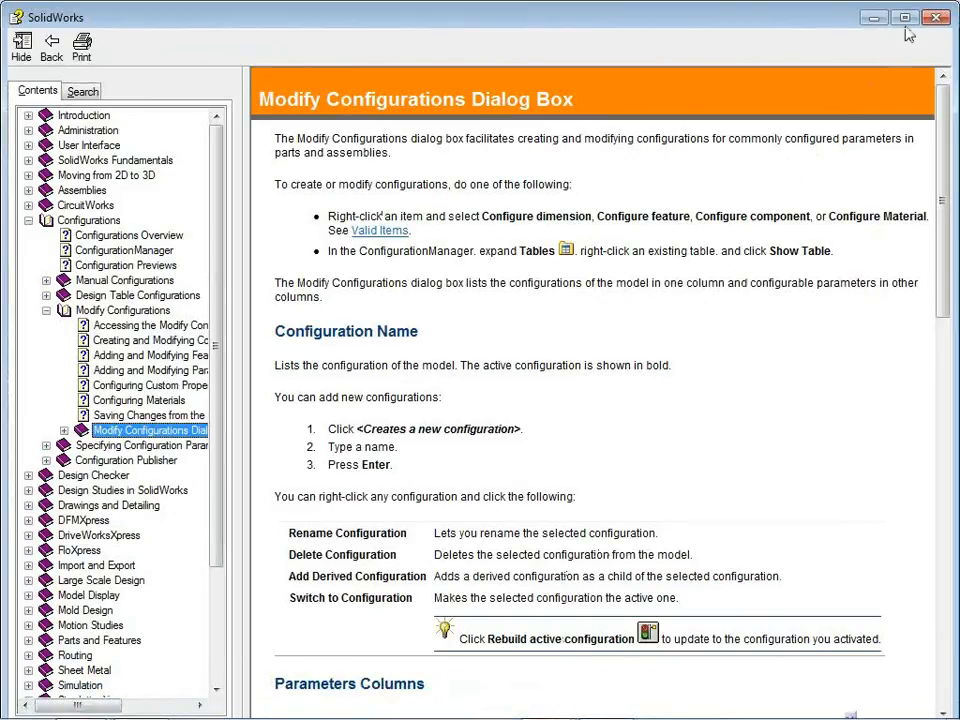
left_click(935, 18)
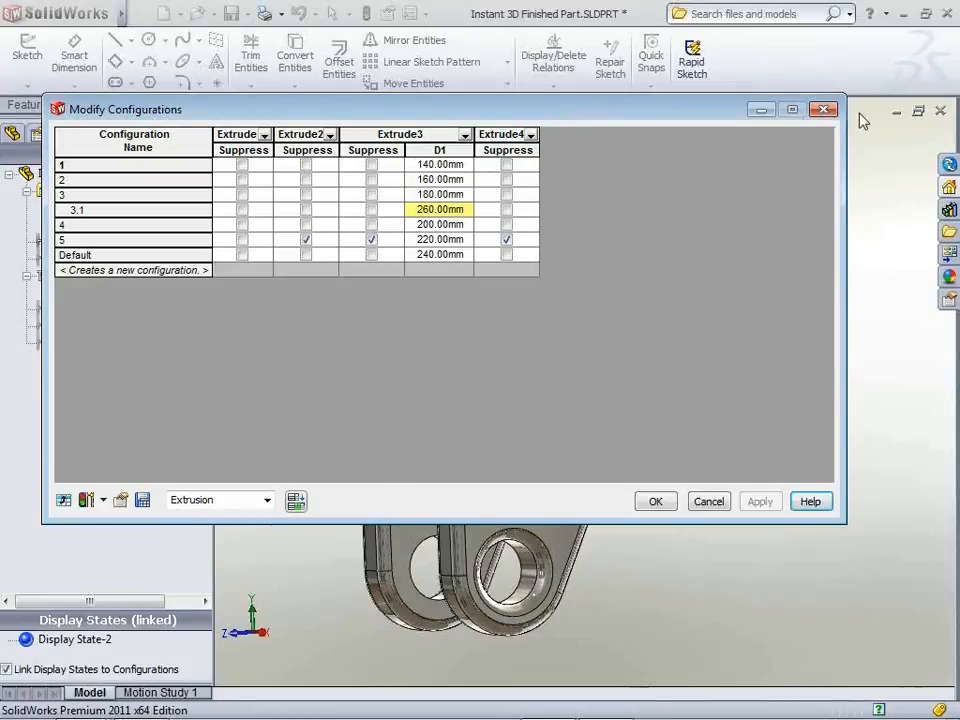